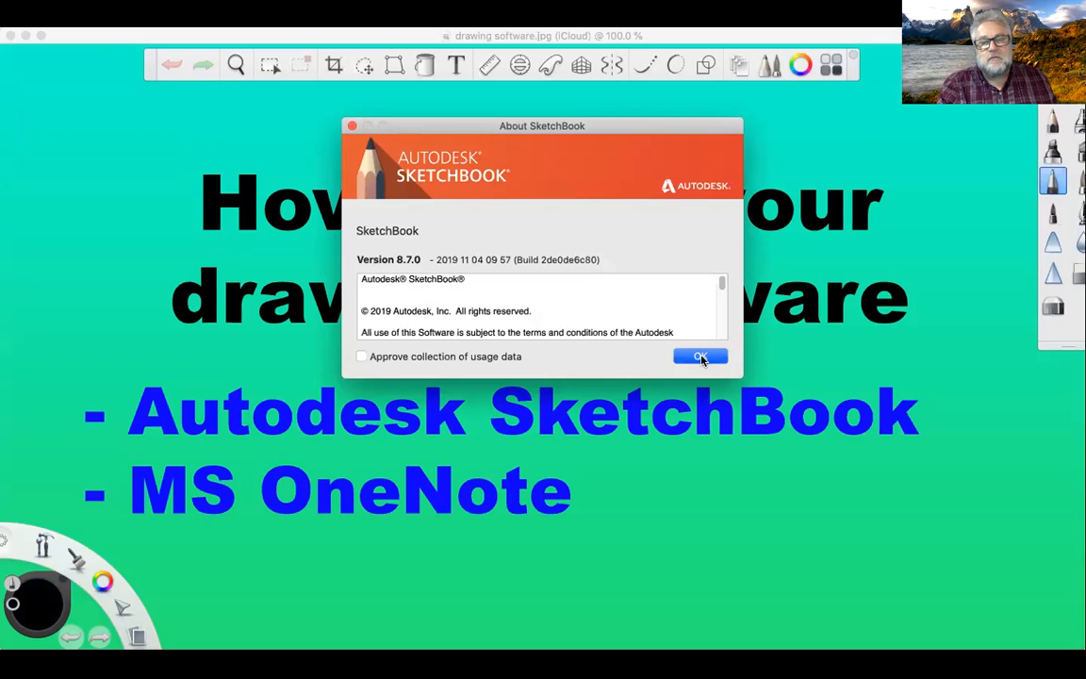
- Dismiss the version information dialog and create a new blank canvas
click(701, 357)
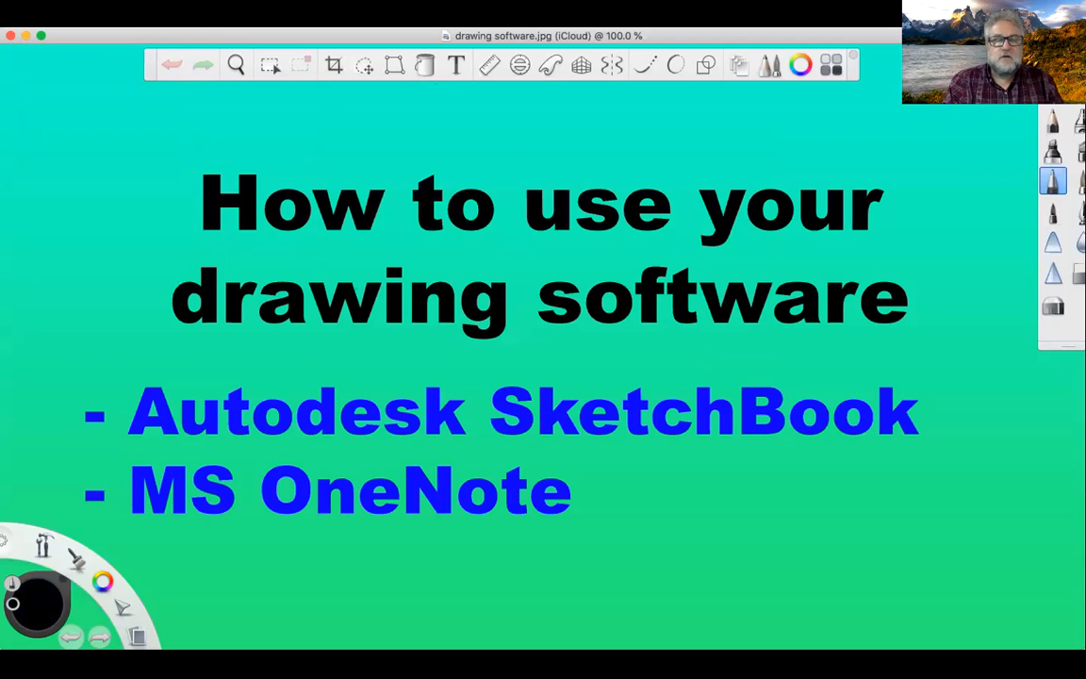
click(118, 19)
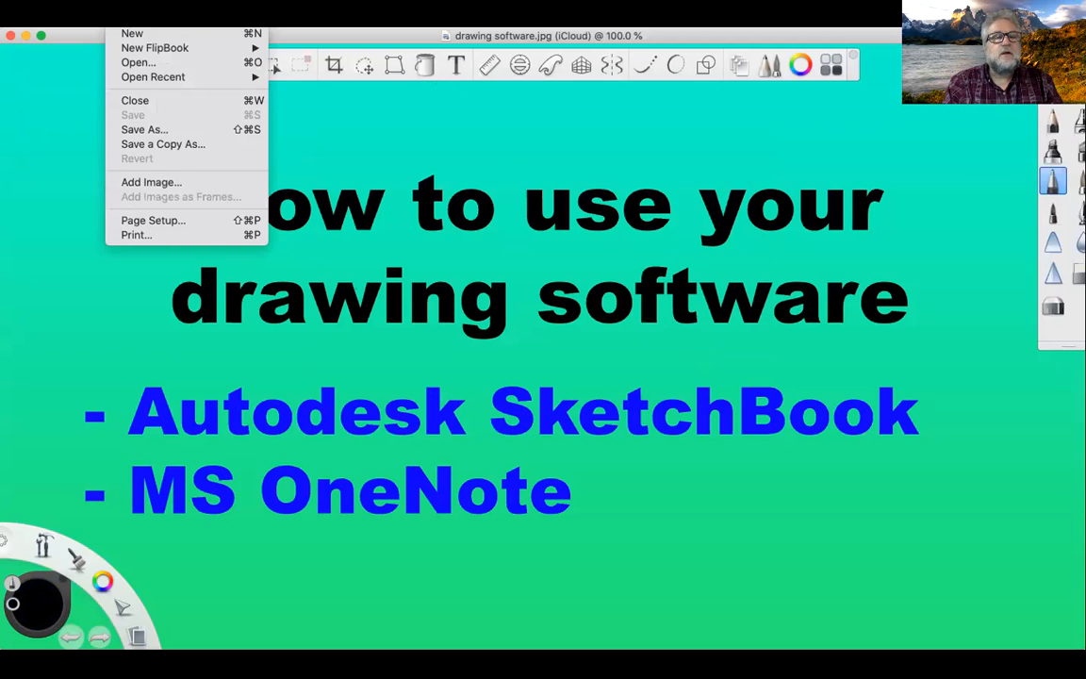
click(126, 34)
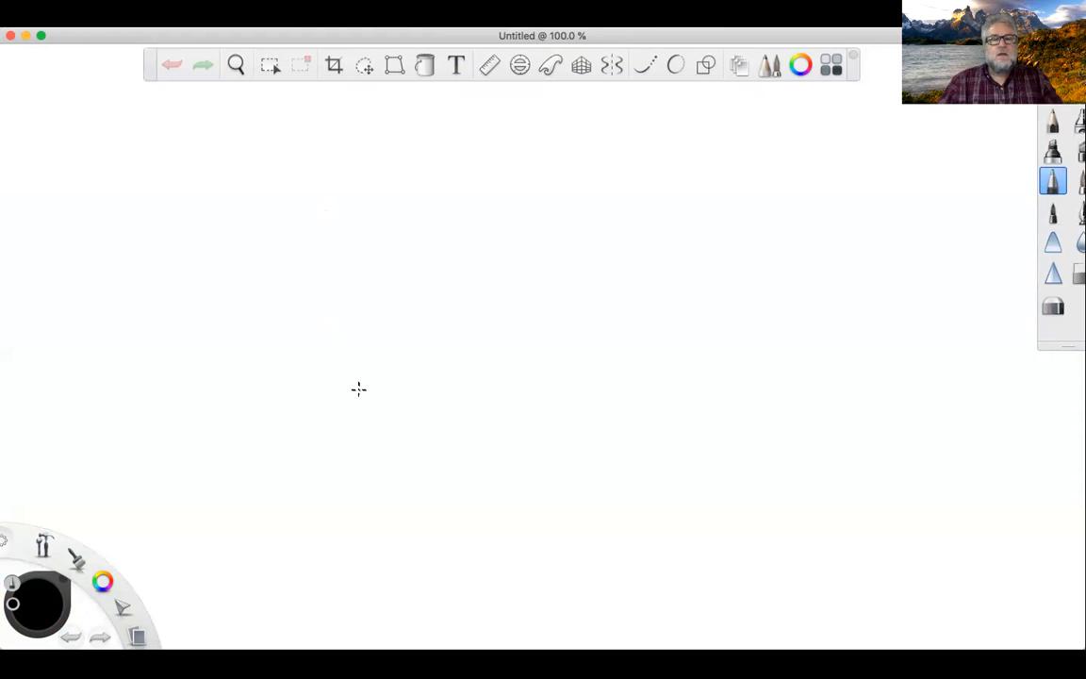
- Move the brush palette inward so that both of its brush columns are fully on screen
click(929, 43)
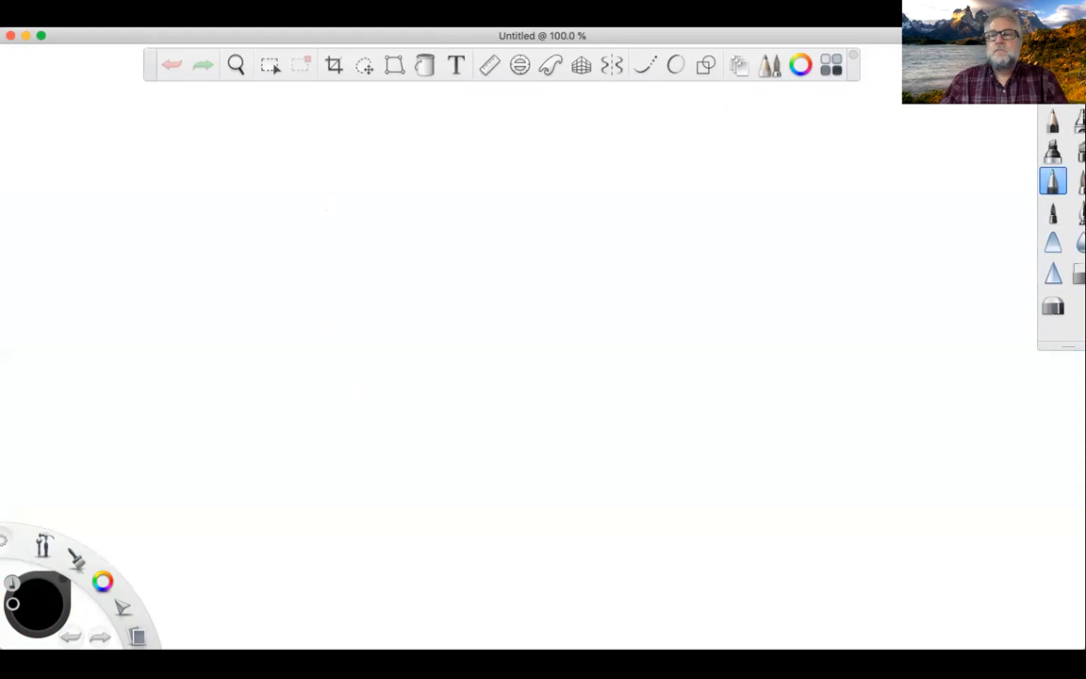
click(970, 95)
mouse_move(1065, 81)
mouse_down()
mouse_move(987, 78)
mouse_move(1031, 71)
mouse_up()
click(313, 211)
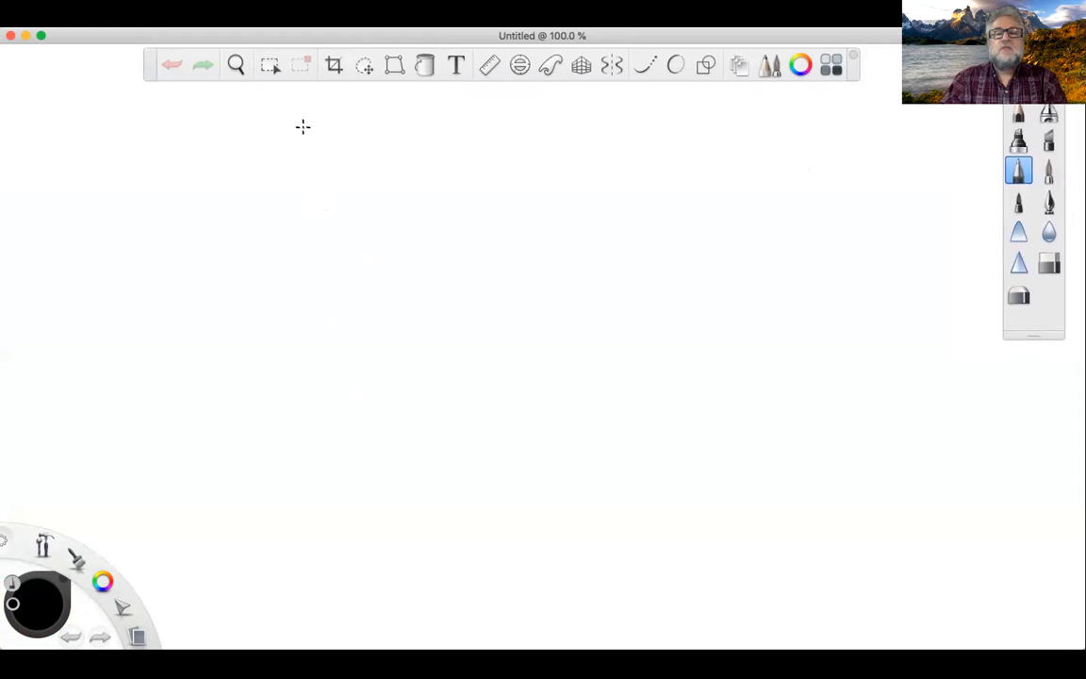
click(770, 66)
click(771, 68)
click(771, 69)
click(772, 69)
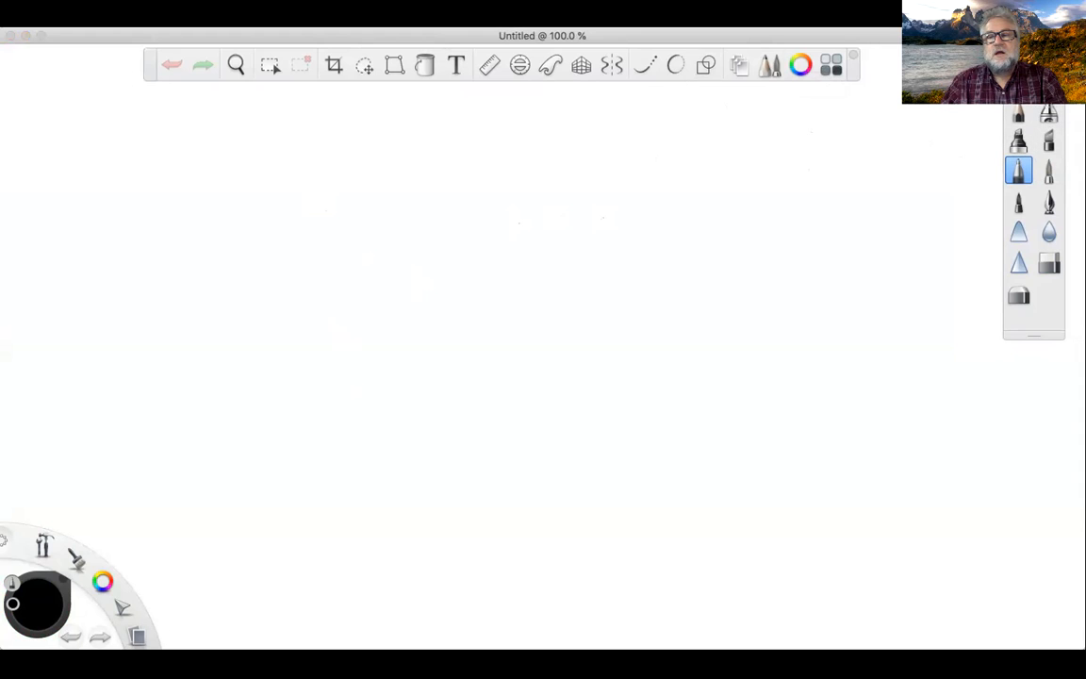
- Examine the Ballpoint Pen's basic and advanced brush properties, then close them
double_click(1018, 172)
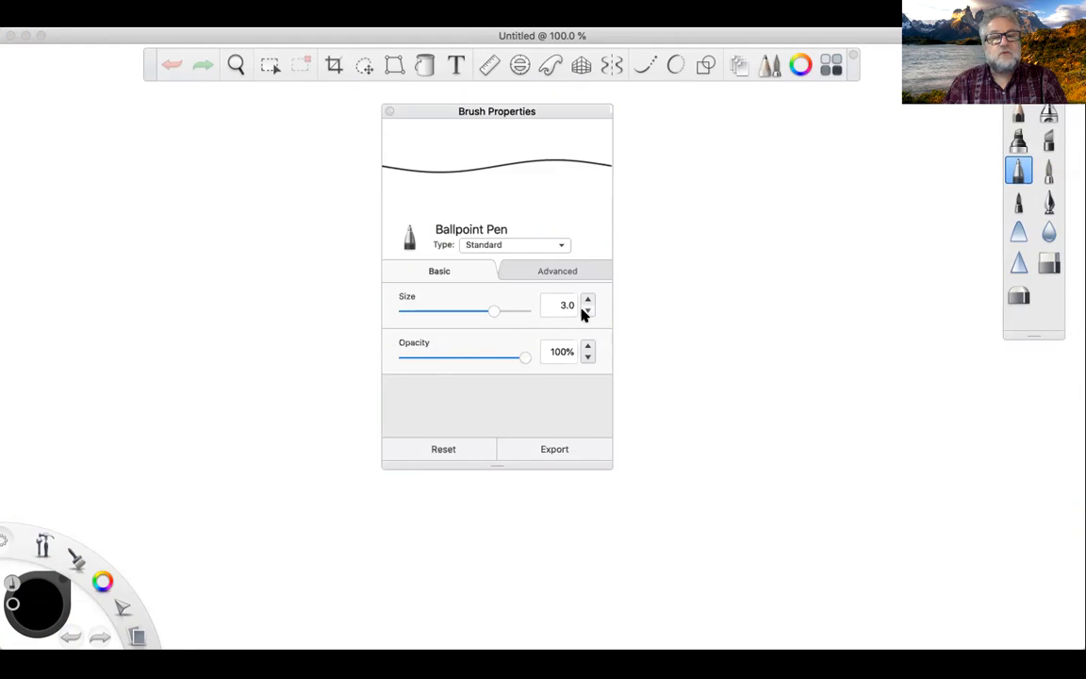
click(548, 270)
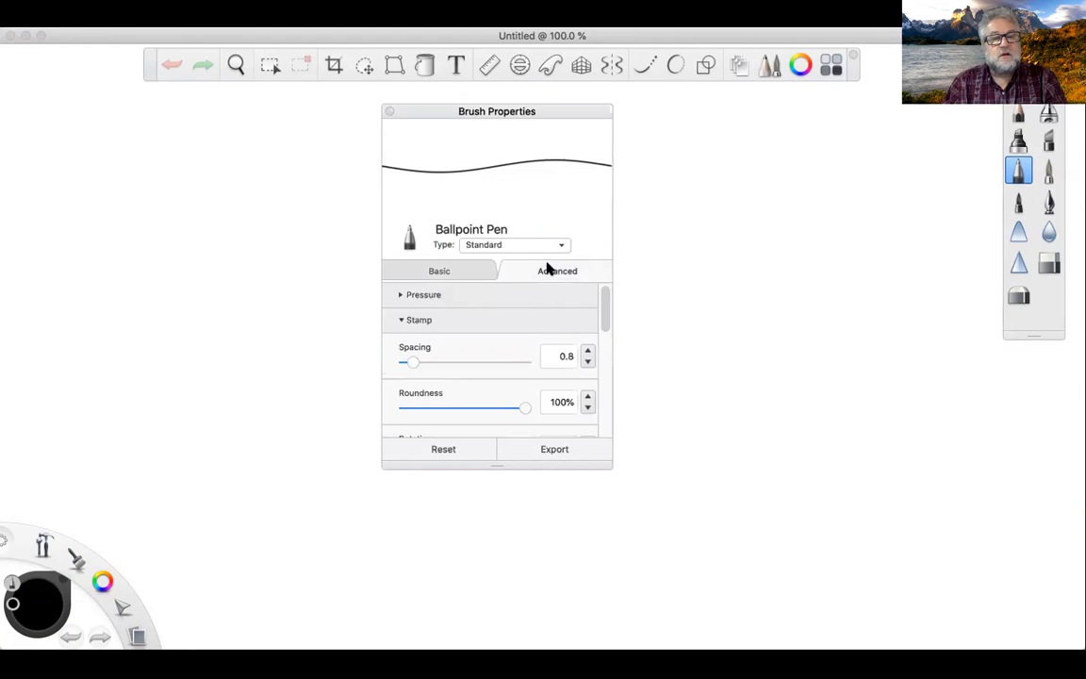
click(439, 273)
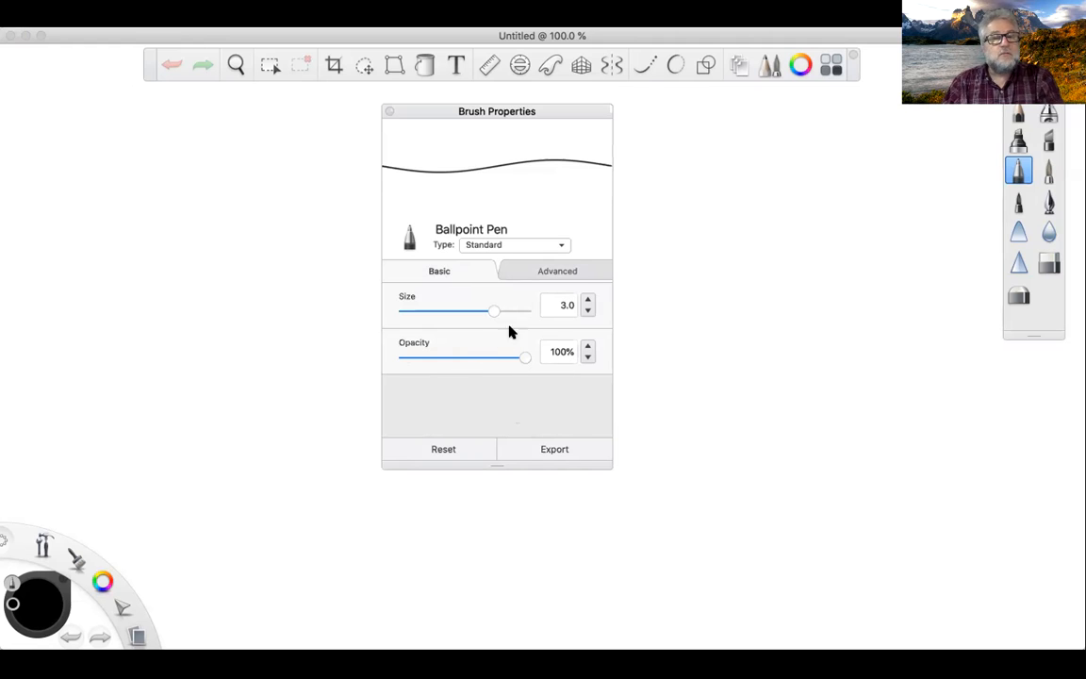
click(389, 113)
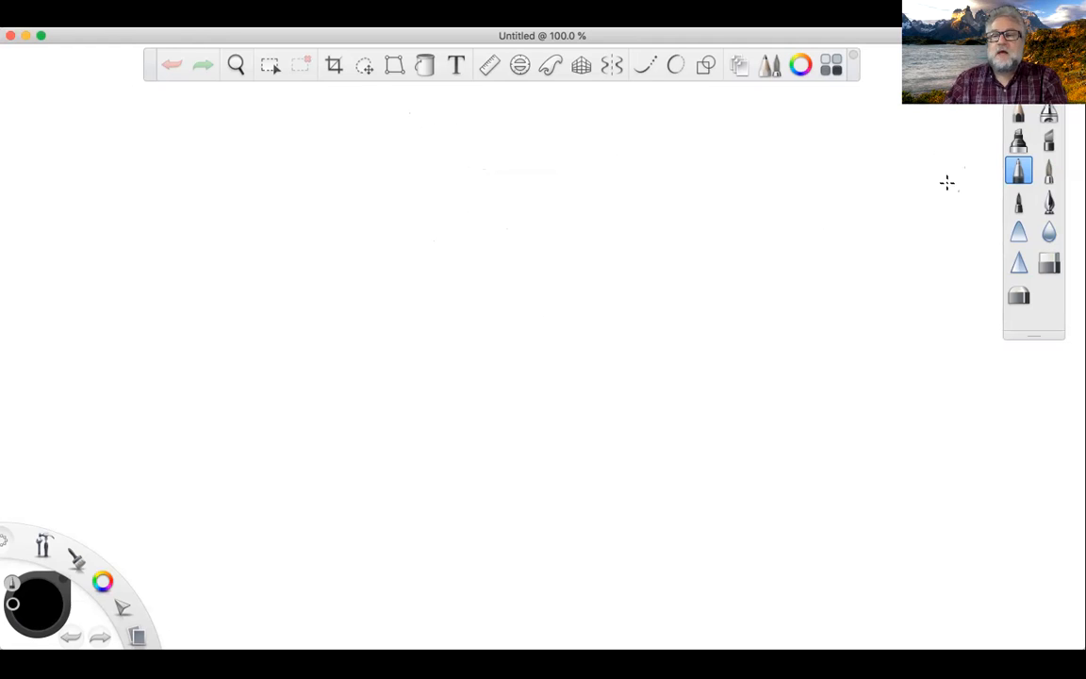
- Draw a freehand black test stroke on the upper canvas and undo it
mouse_move(253, 219)
mouse_down()
mouse_move(381, 216)
mouse_move(463, 229)
mouse_up()
key(super+z)
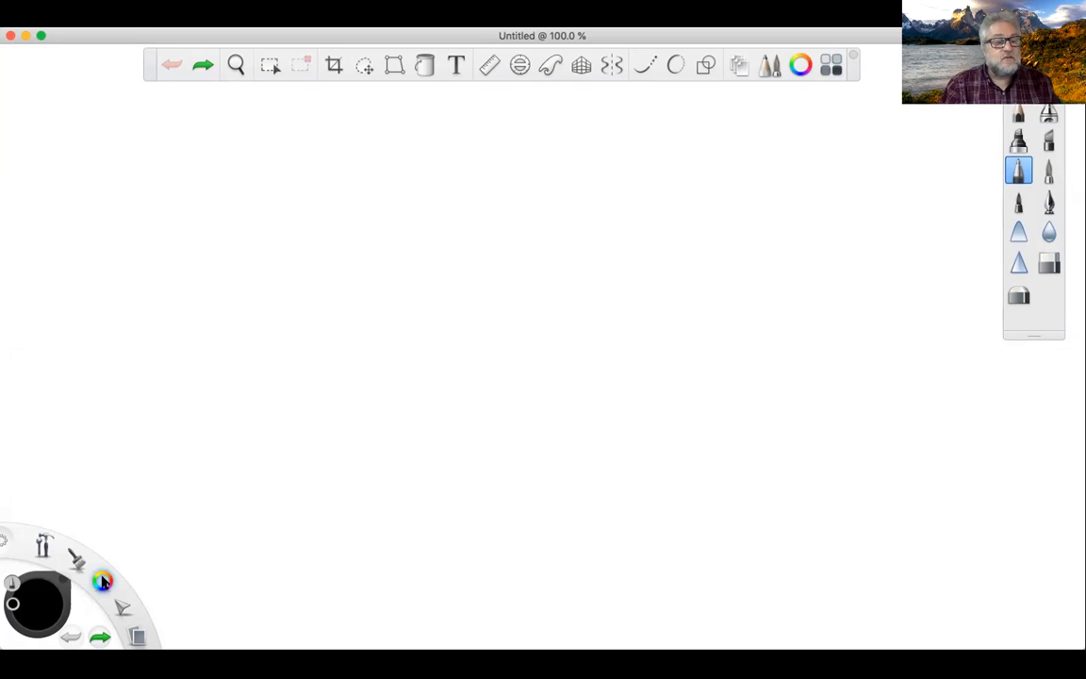
- Draw a green wavy line on the upper canvas and a blue wavy line just below it
drag(103, 582, 59, 579)
drag(297, 185, 481, 164)
drag(102, 581, 75, 613)
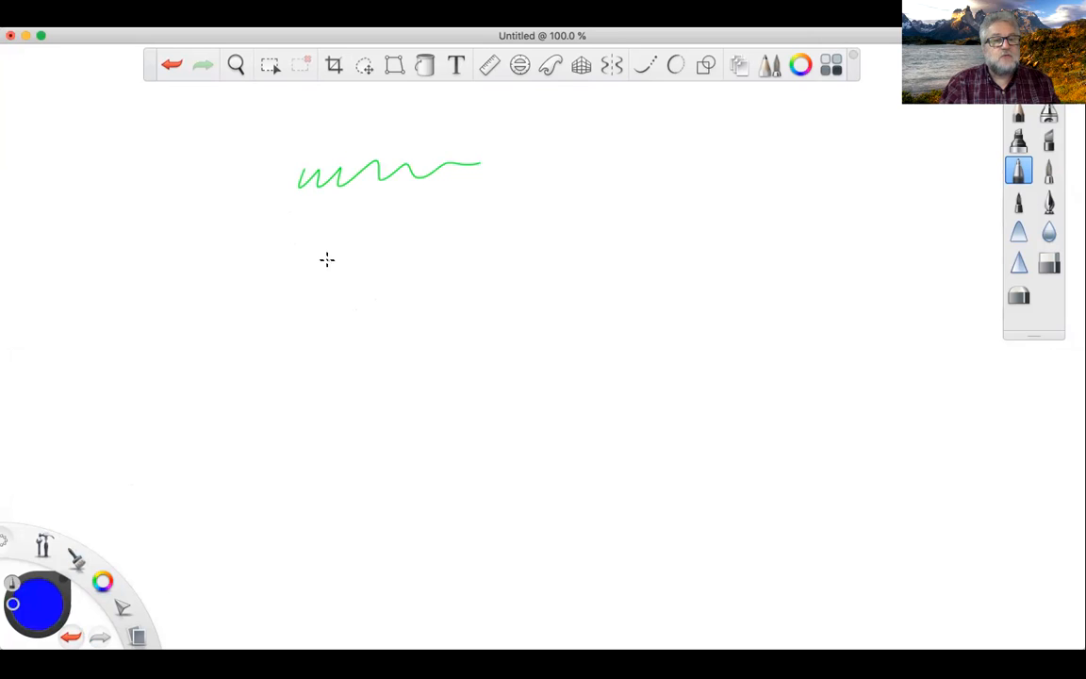
drag(351, 239, 577, 199)
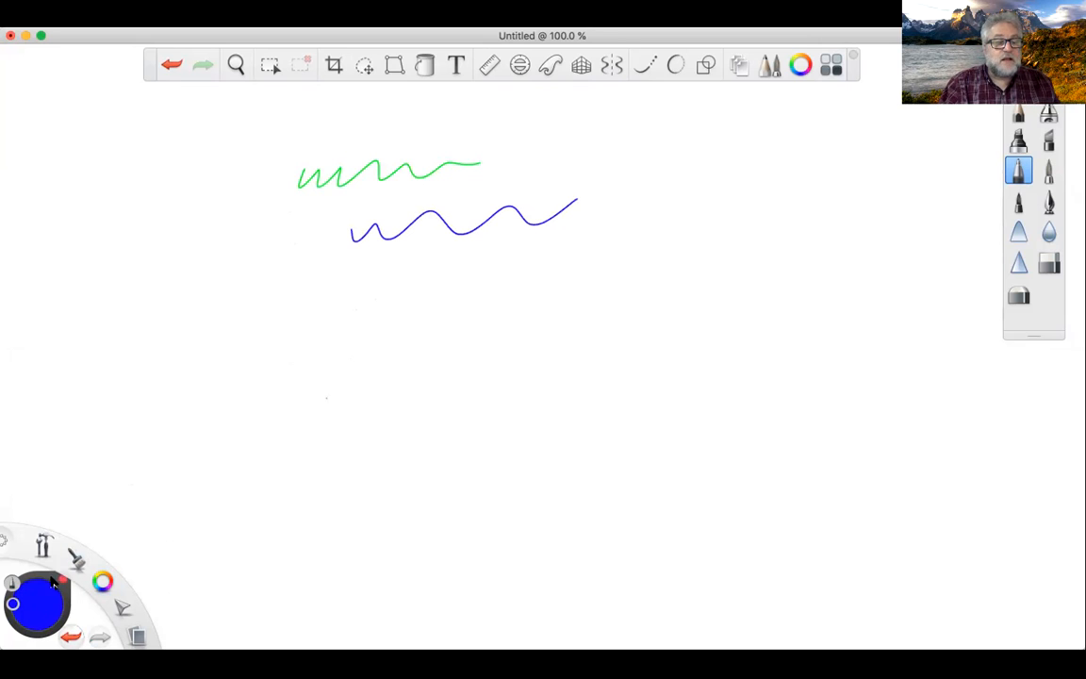
- Move the color puck above the lagoon and draw a third wavy line in a duller medium blue
drag(44, 514, 32, 453)
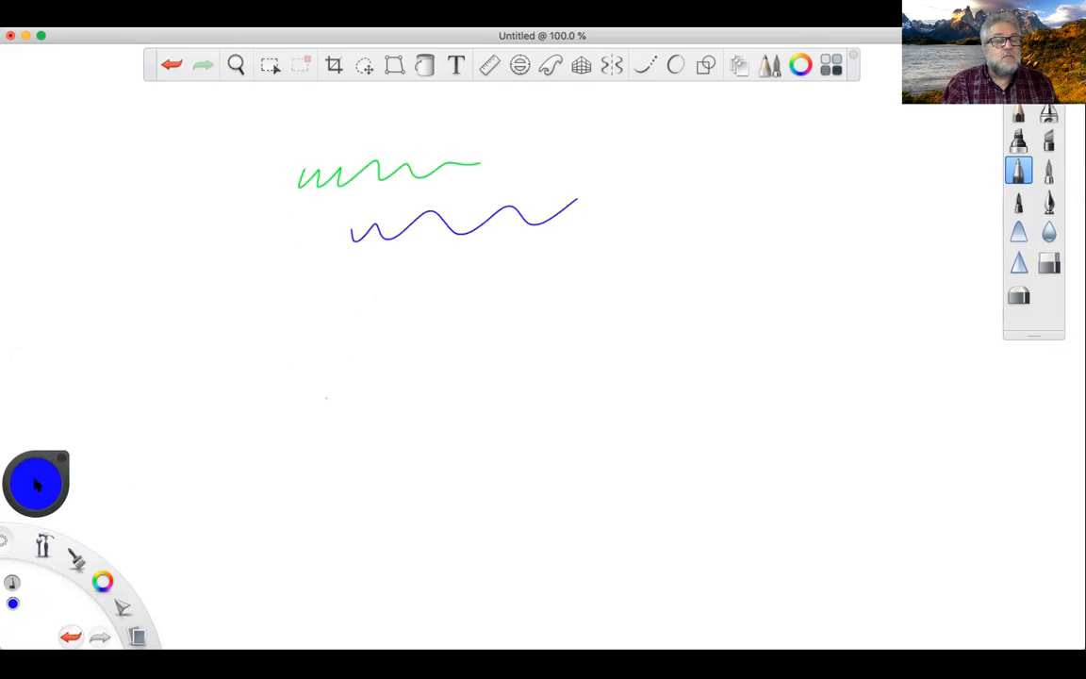
click(39, 486)
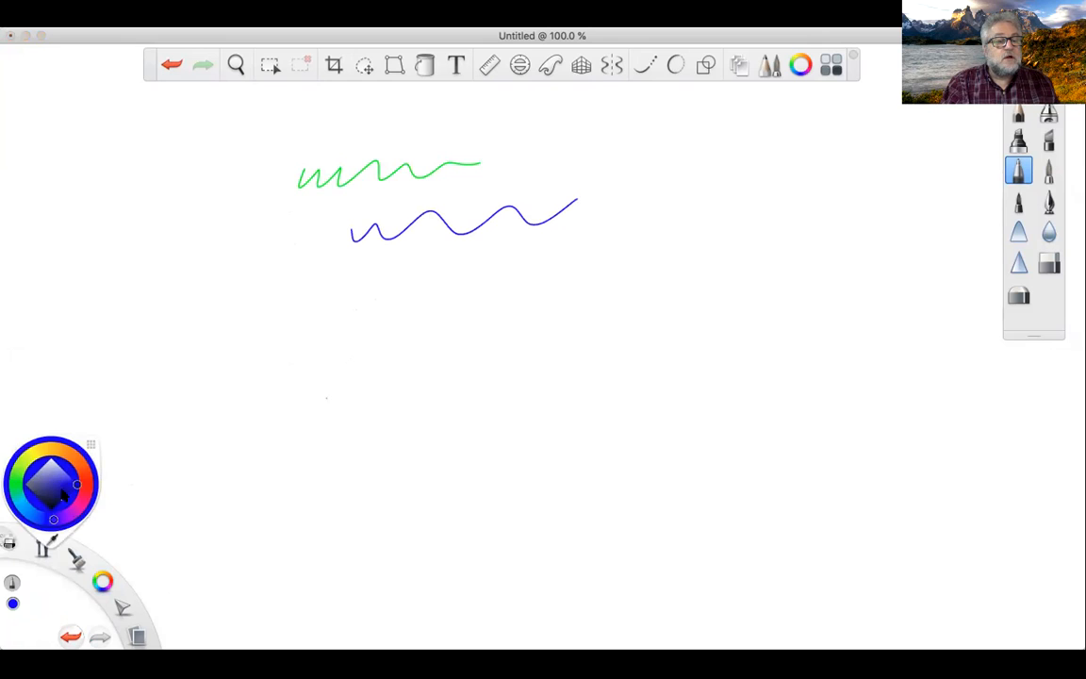
click(29, 511)
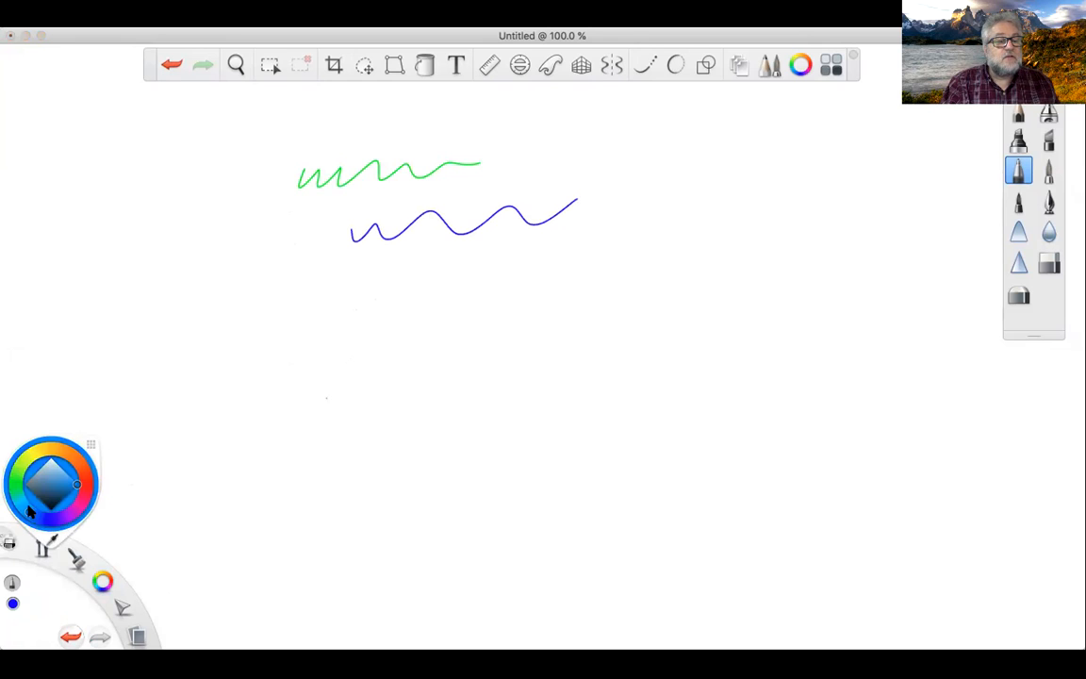
click(60, 491)
click(60, 491)
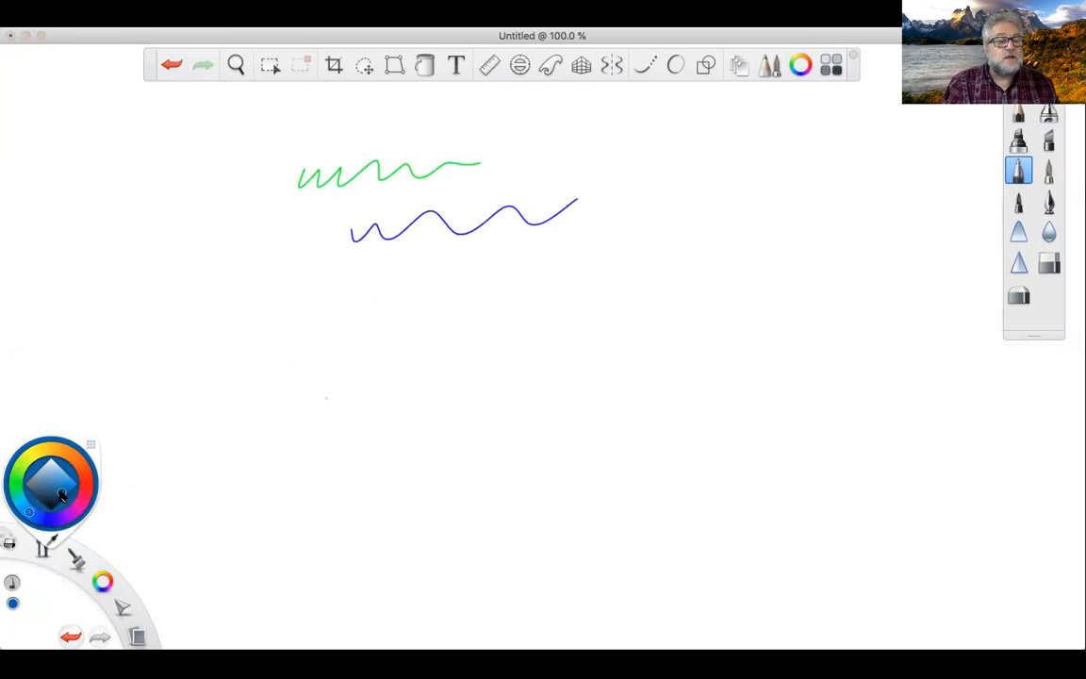
drag(357, 306, 632, 272)
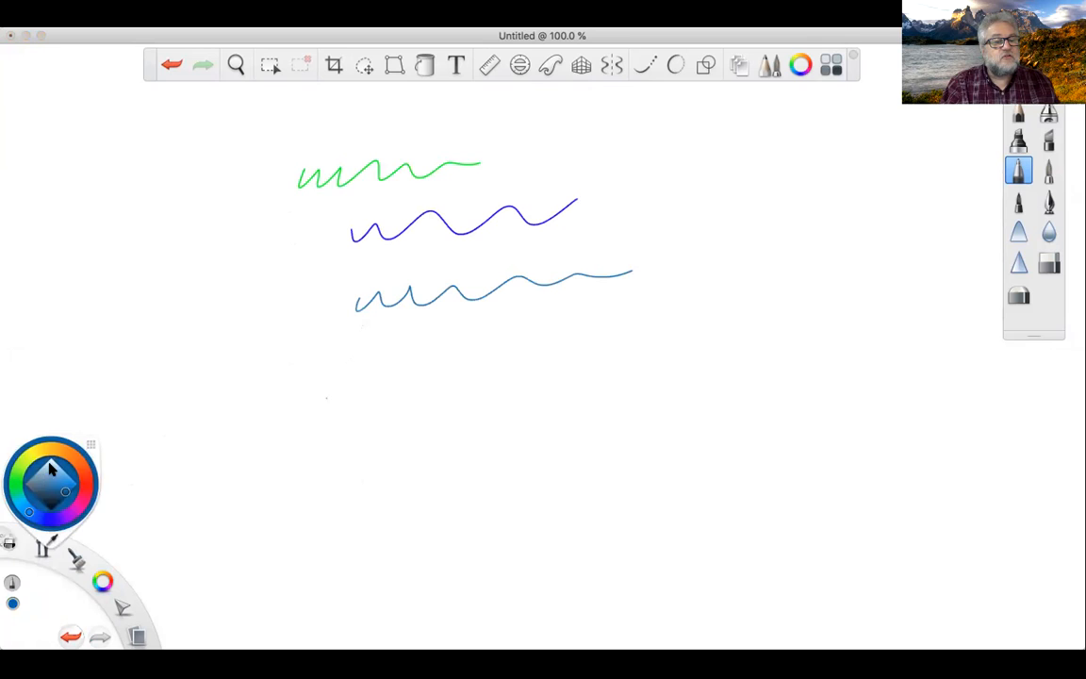
- Change the color to a muted orange and draw a short wavy line beneath the three existing ones
click(55, 452)
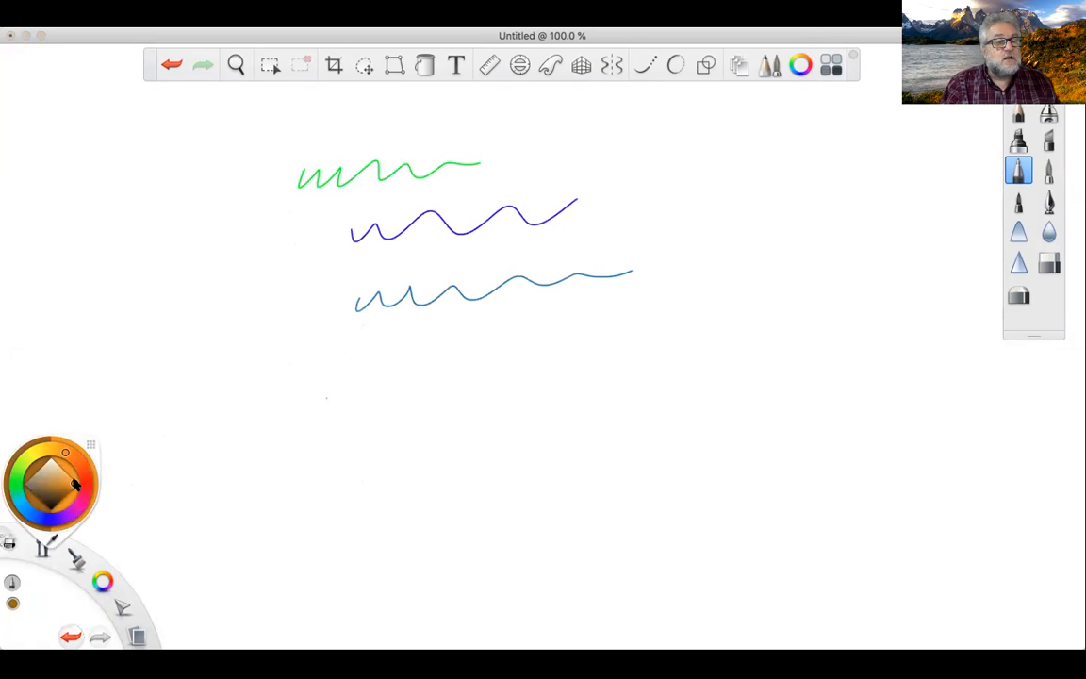
mouse_move(76, 483)
mouse_down()
mouse_move(49, 514)
mouse_move(50, 445)
mouse_move(40, 485)
mouse_move(56, 483)
mouse_up()
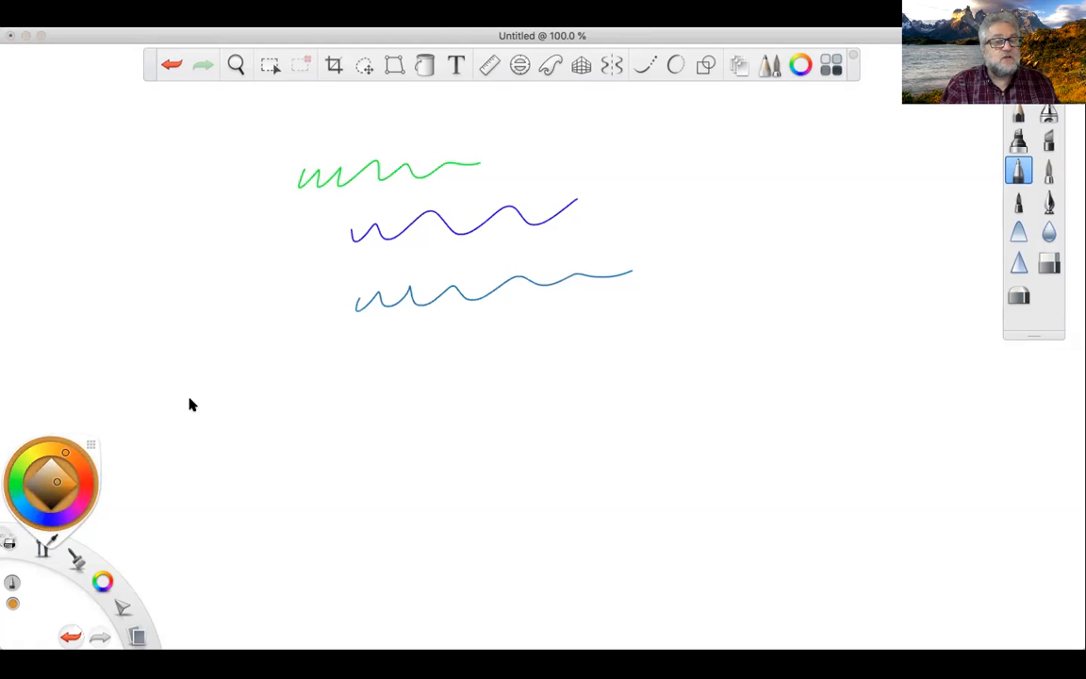
mouse_move(351, 342)
mouse_down()
mouse_move(386, 353)
mouse_move(470, 337)
mouse_up()
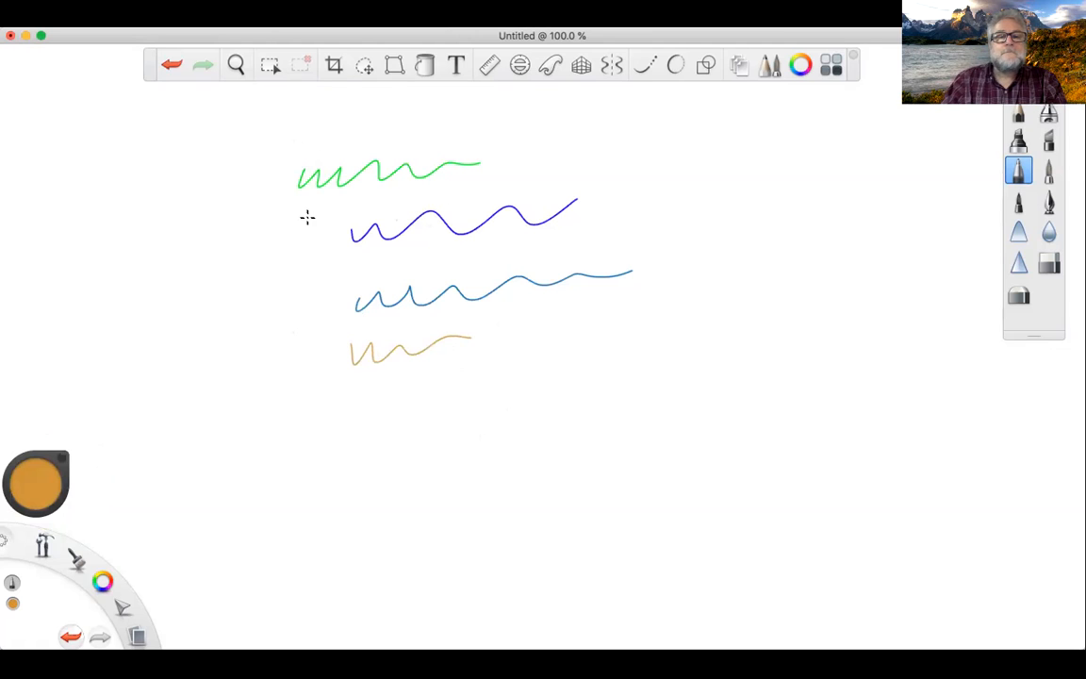
- Delete all four wavy lines with a rectangular selection, then deselect and leave the selection tool
click(269, 65)
mouse_move(266, 139)
mouse_down()
mouse_move(332, 199)
mouse_move(709, 401)
mouse_up()
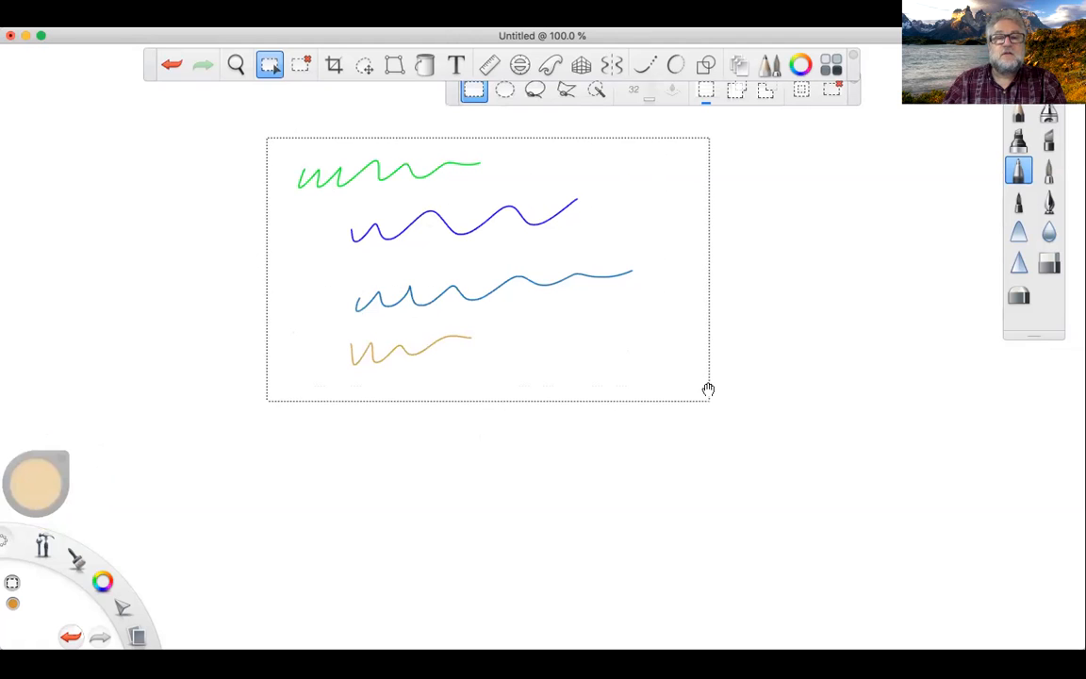
key(Delete)
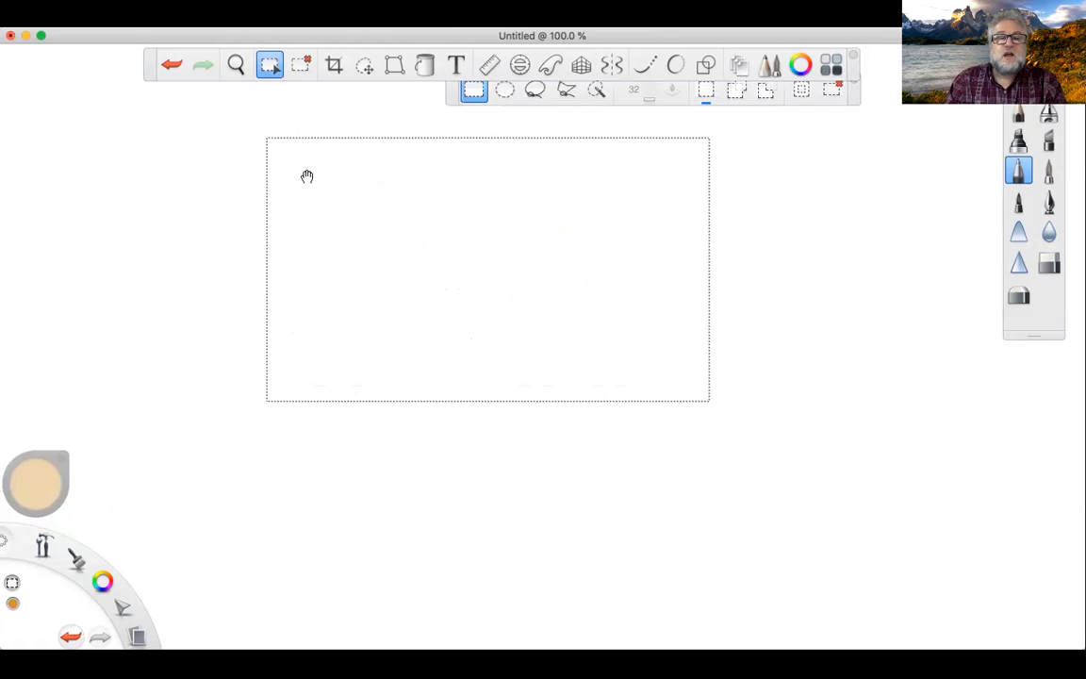
click(300, 68)
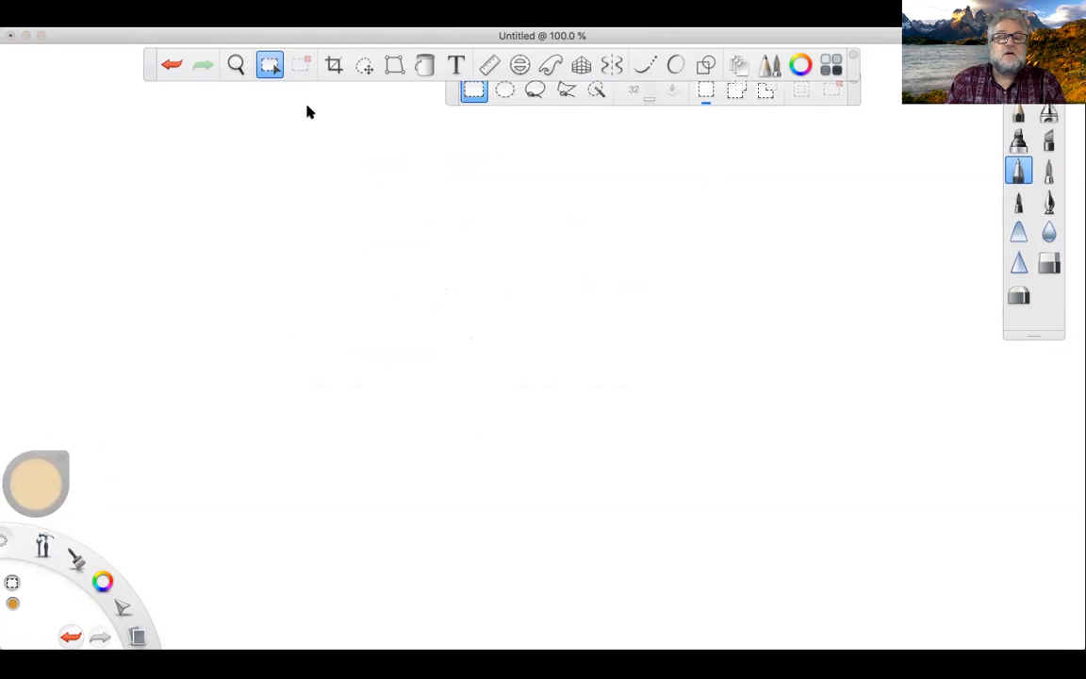
click(268, 68)
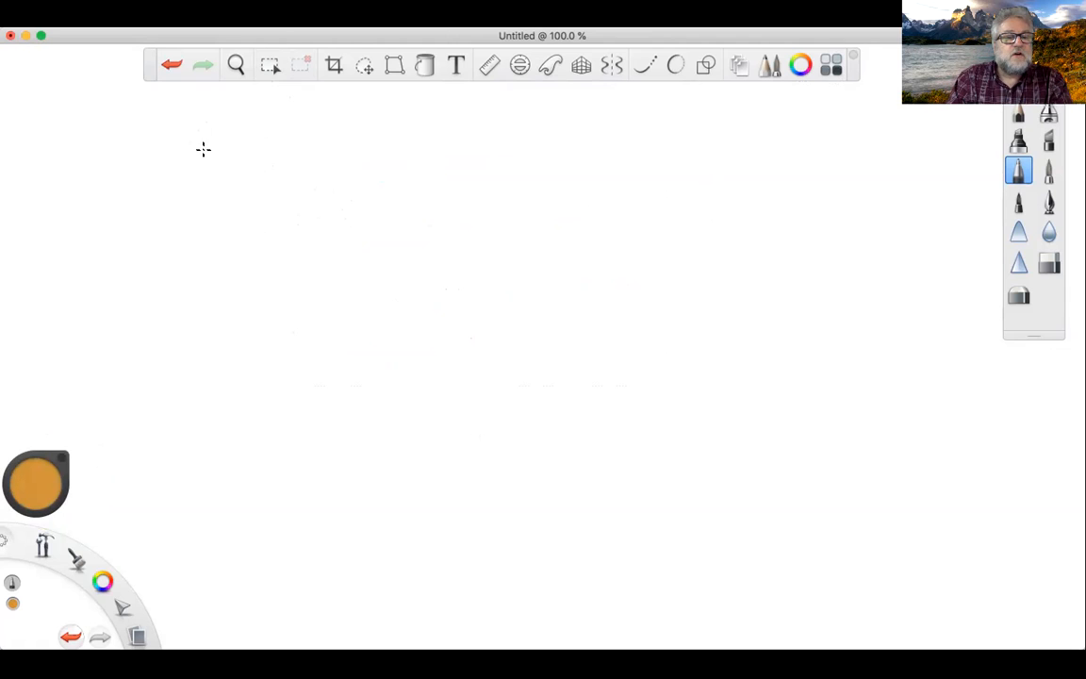
- Handwrite the summation of 5i + 4 from i=1 to 8 in orange on the upper canvas
drag(202, 147, 225, 176)
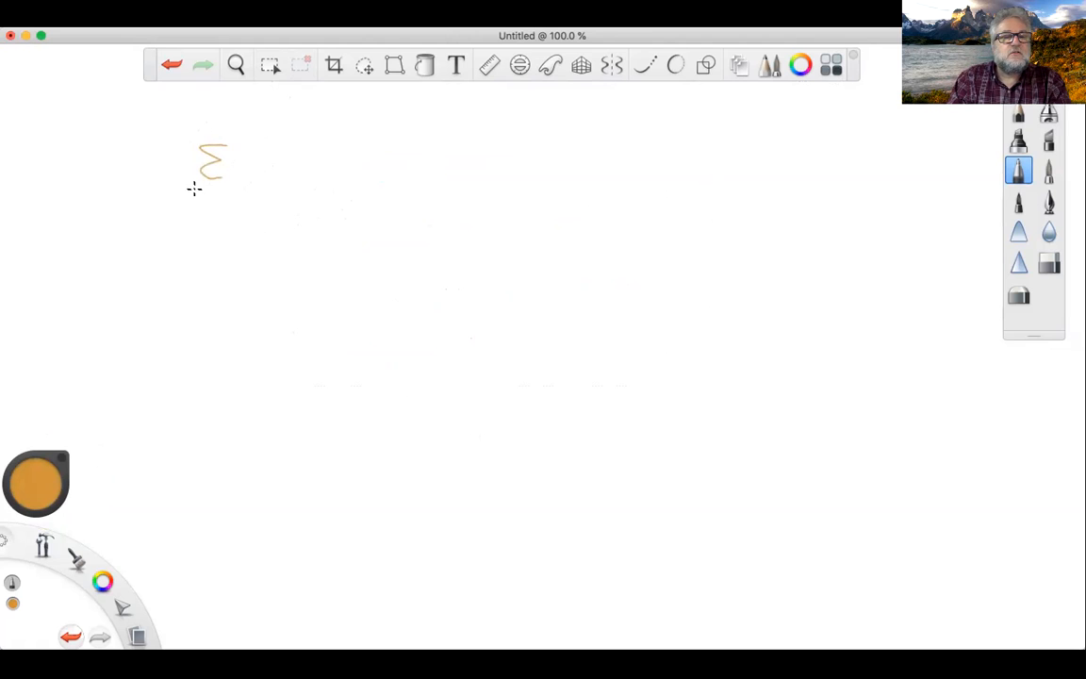
click(193, 187)
mouse_move(193, 191)
mouse_down()
mouse_move(192, 202)
mouse_move(210, 193)
mouse_up()
drag(198, 199, 220, 202)
drag(206, 122, 221, 114)
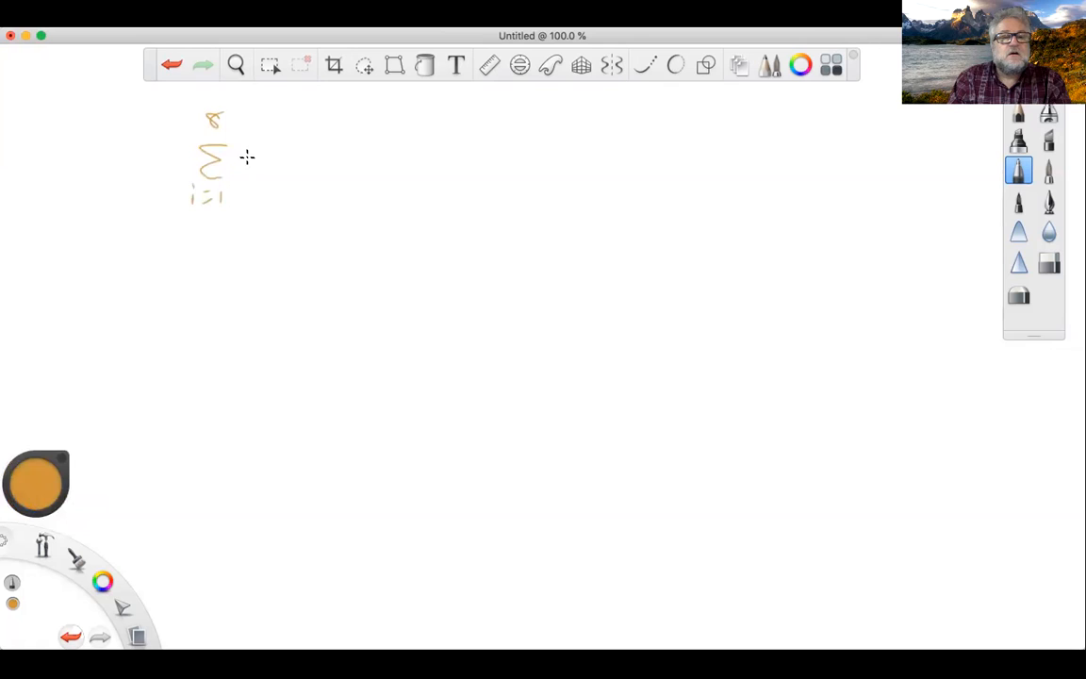
mouse_move(267, 151)
mouse_down()
mouse_move(252, 170)
mouse_move(281, 180)
mouse_move(314, 164)
mouse_move(344, 168)
mouse_up()
drag(340, 152, 342, 176)
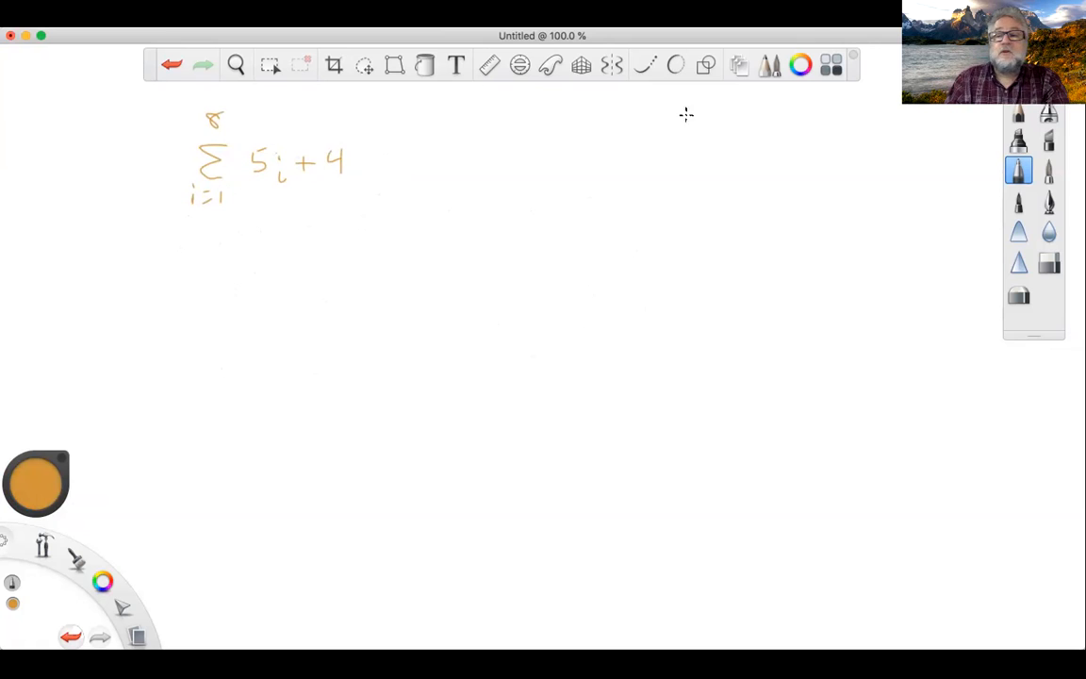
- Erase the "+ 4" and the lower part of the "i" from the handwritten summation
click(1050, 264)
mouse_move(340, 151)
mouse_down()
mouse_move(330, 162)
mouse_move(347, 156)
mouse_up()
mouse_move(292, 187)
mouse_down()
mouse_move(310, 145)
mouse_move(268, 194)
mouse_up()
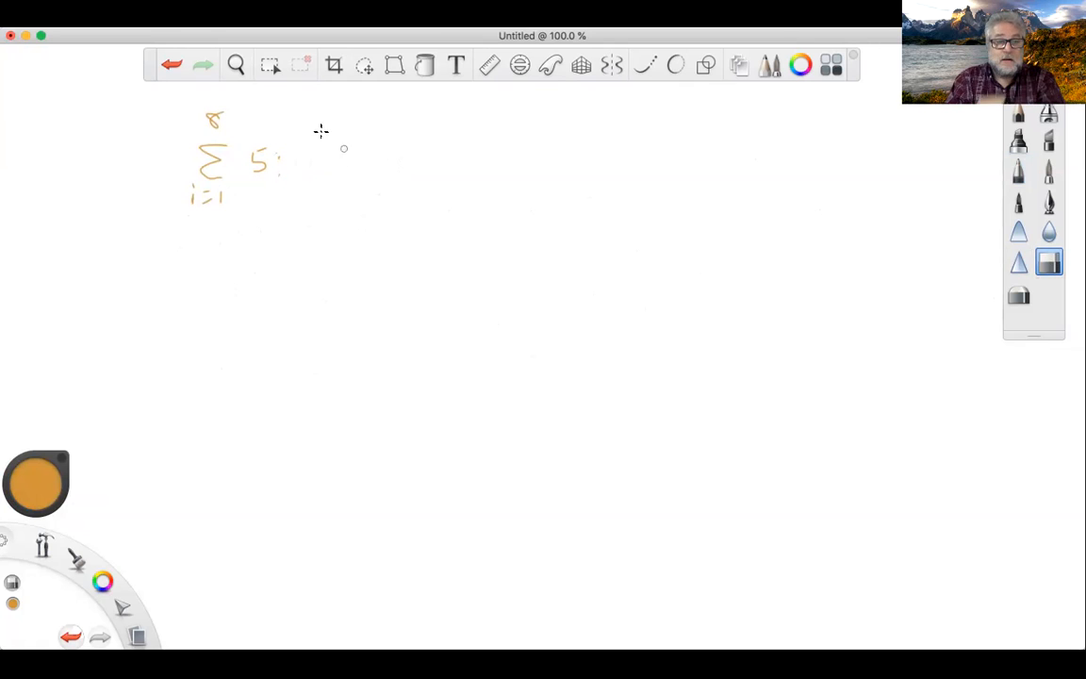
- Delete the rest of the summation with a rectangular selection, then deselect and leave the selection tool
click(270, 64)
drag(160, 98, 349, 233)
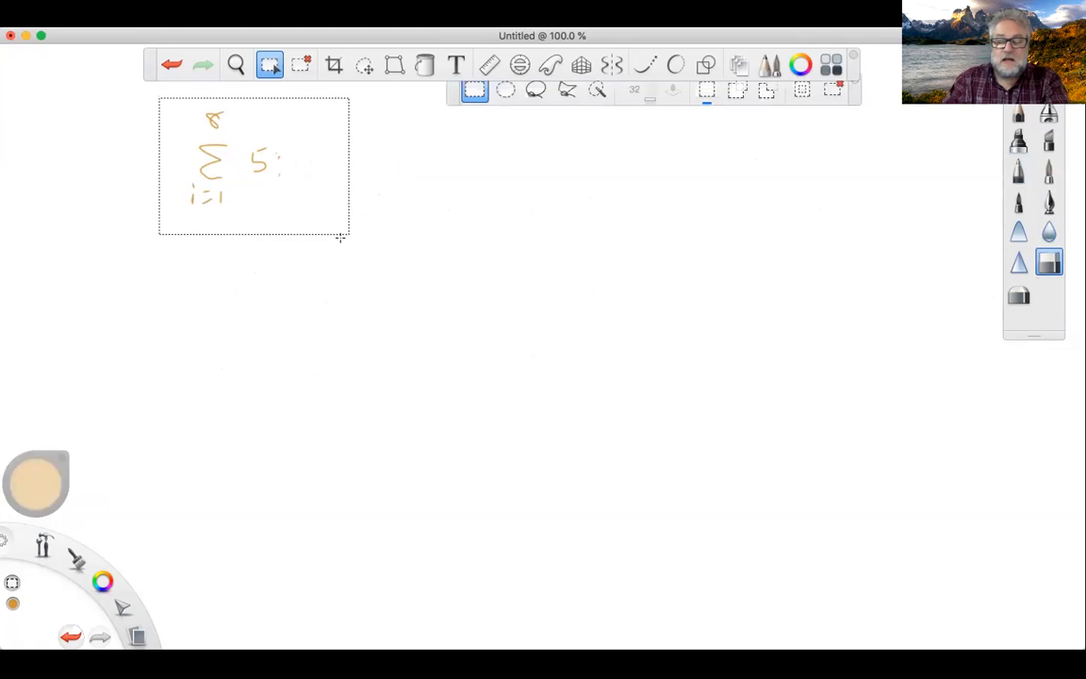
key(Delete)
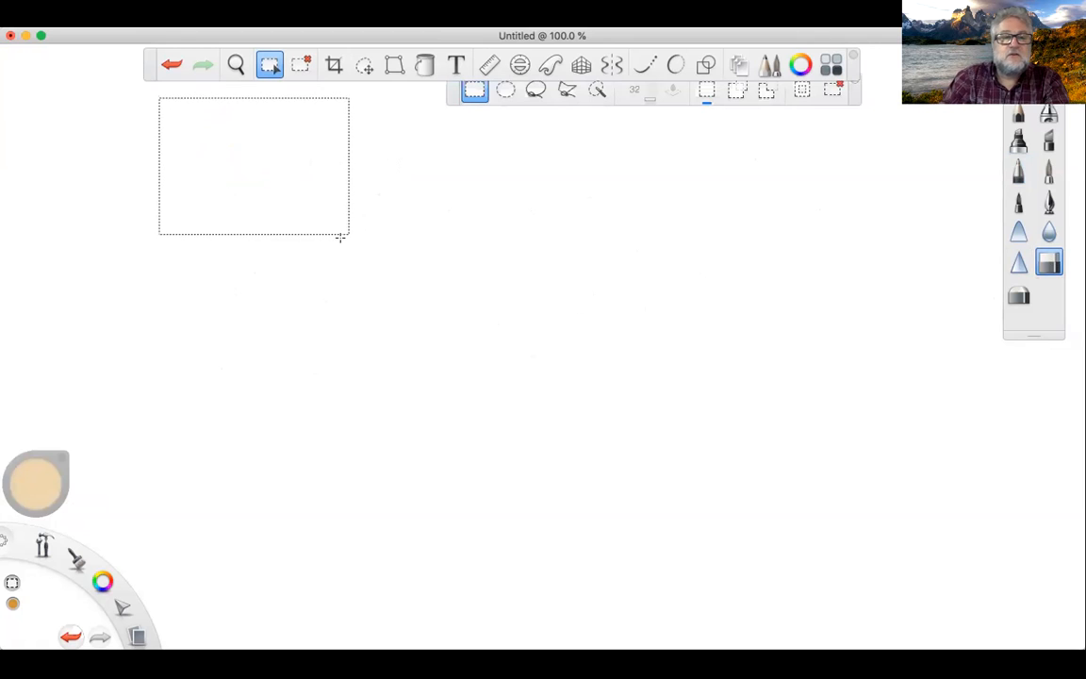
click(294, 62)
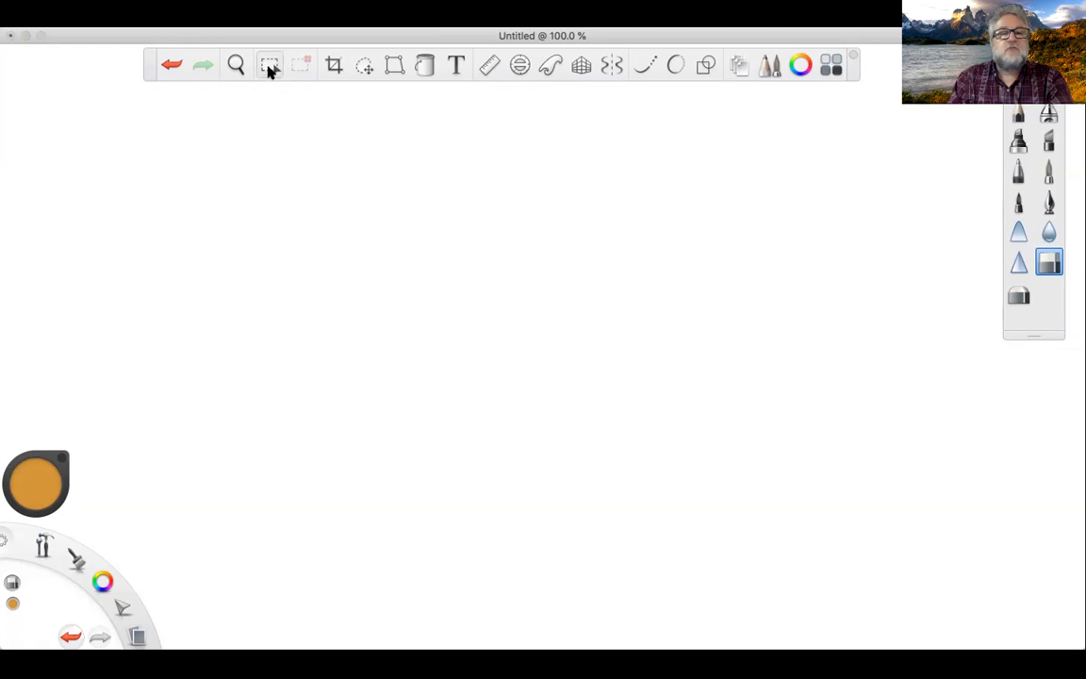
- Handwrite the equation S = Vit + ½at² in blue with the Ballpoint Pen on the upper canvas
click(1019, 170)
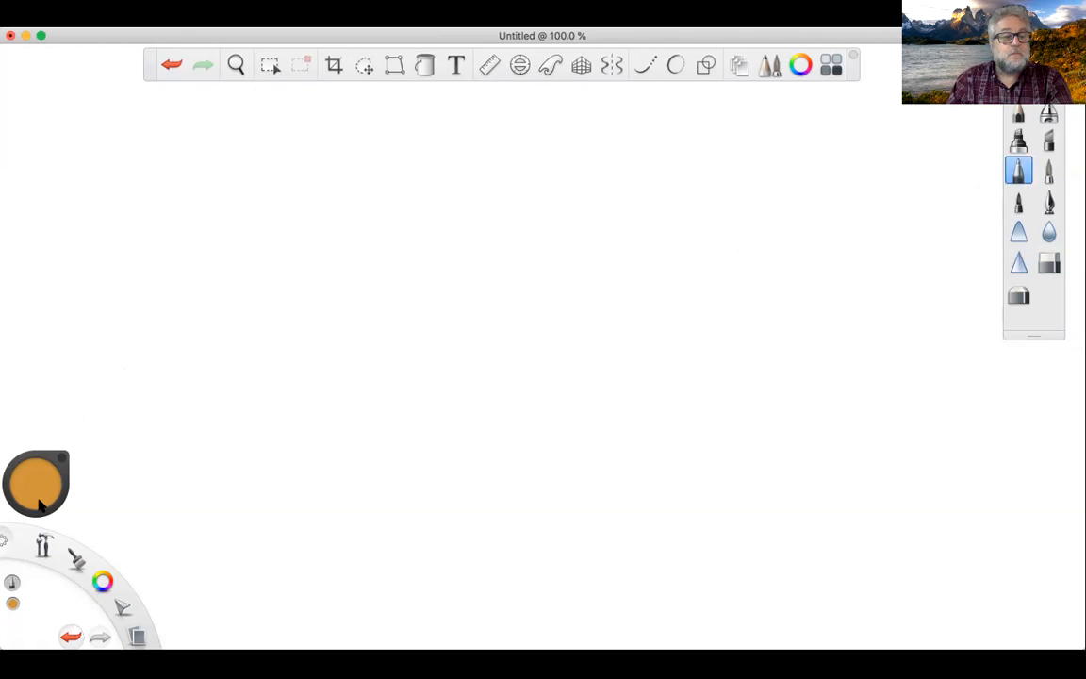
drag(102, 579, 78, 612)
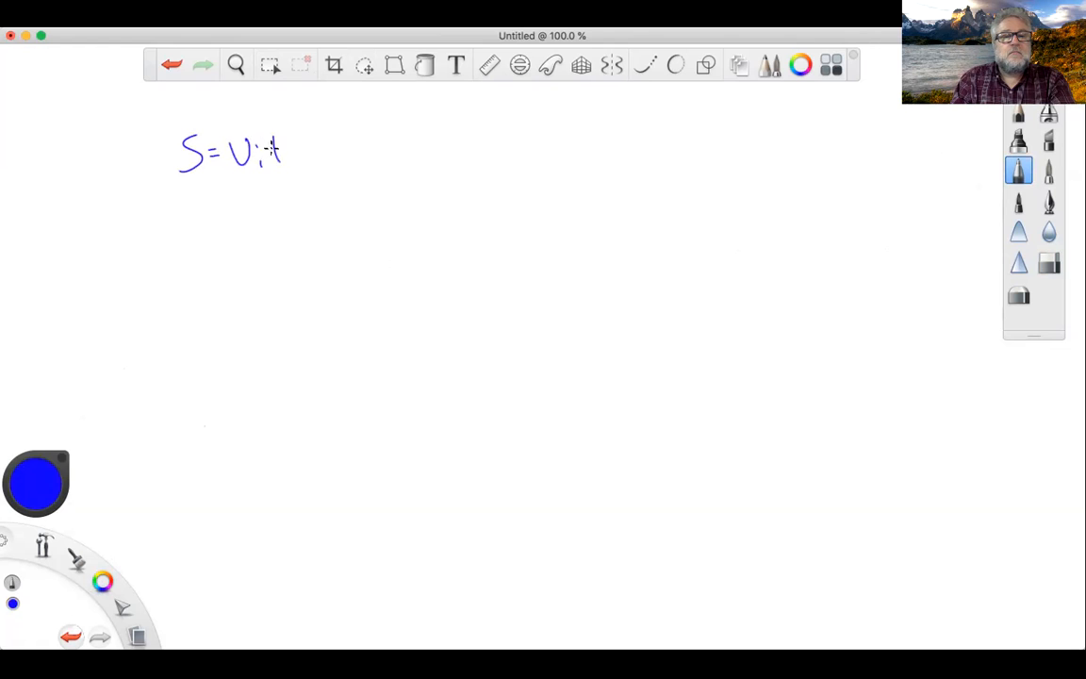
mouse_move(330, 154)
mouse_down()
mouse_move(346, 171)
mouse_move(376, 158)
mouse_up()
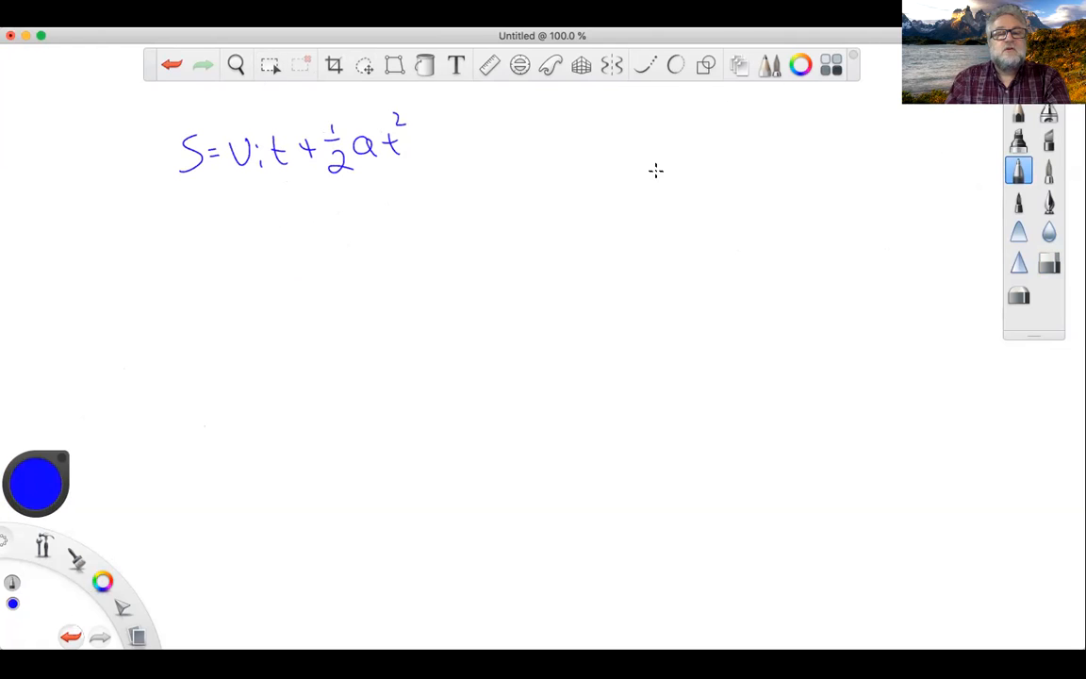
- Try to move the equation S = Vit + ½at² with a rectangular selection, then clear the selection
click(270, 64)
drag(160, 110, 432, 186)
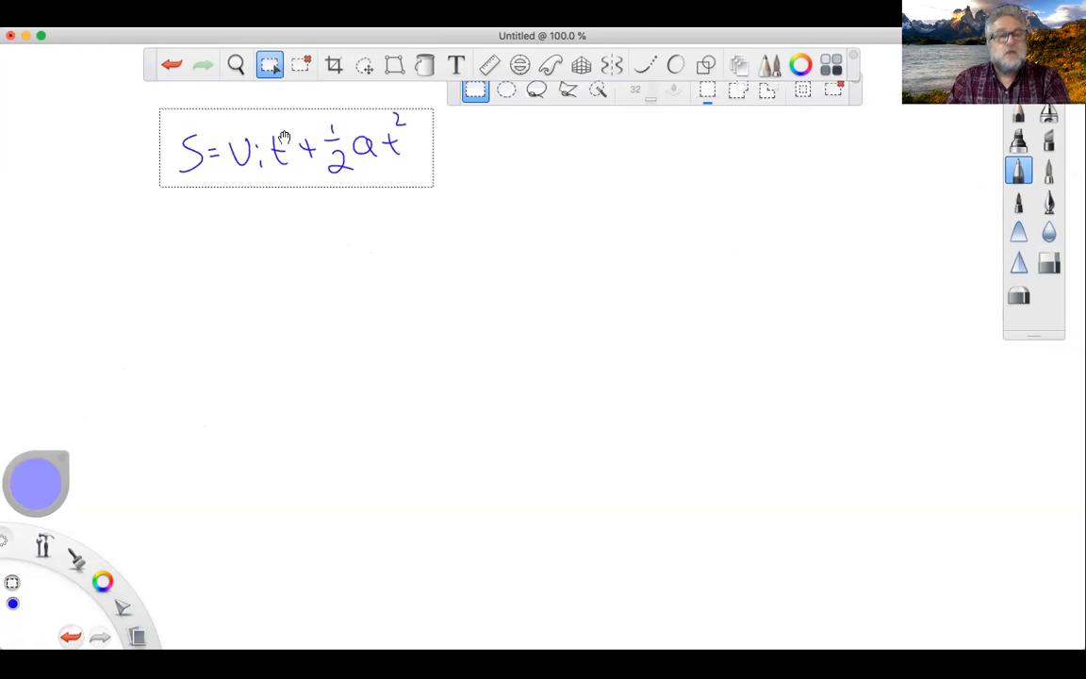
key(space)
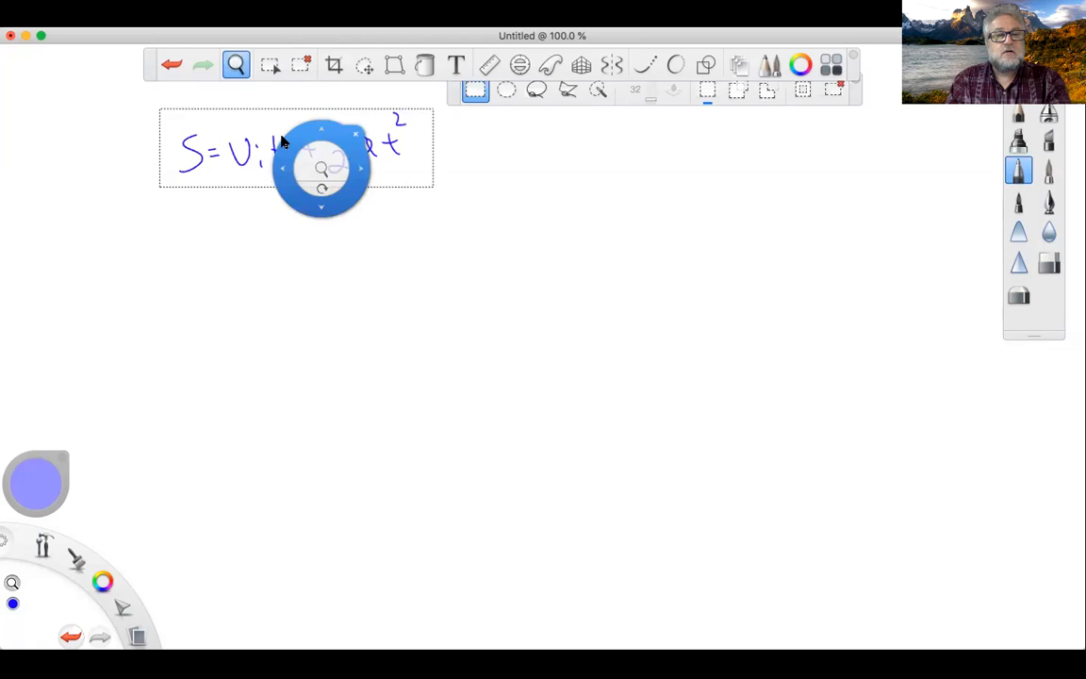
key(space)
key(space)
mouse_move(411, 197)
mouse_down()
mouse_move(625, 237)
mouse_move(397, 199)
mouse_move(399, 189)
mouse_up()
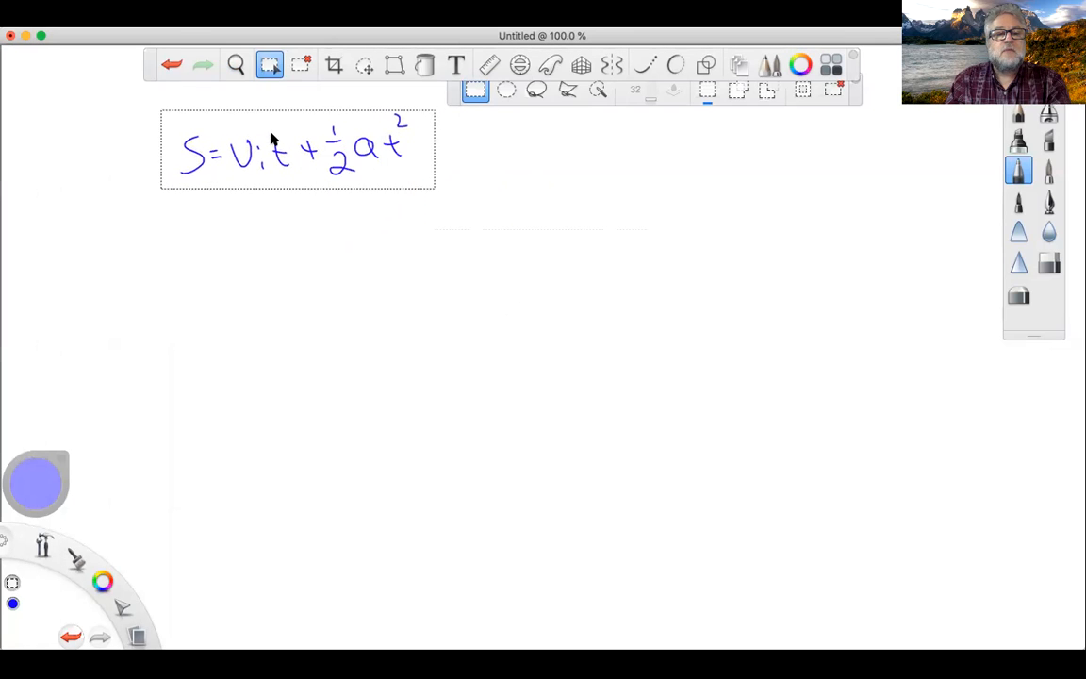
key(space)
drag(362, 162, 357, 161)
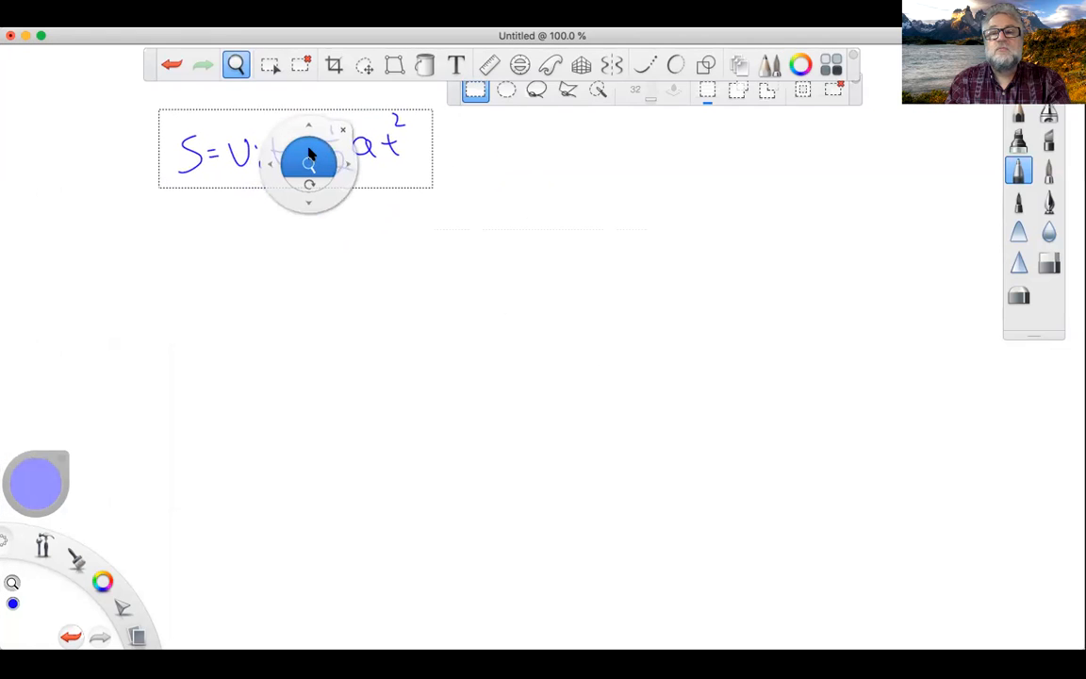
key(space)
drag(323, 117, 303, 116)
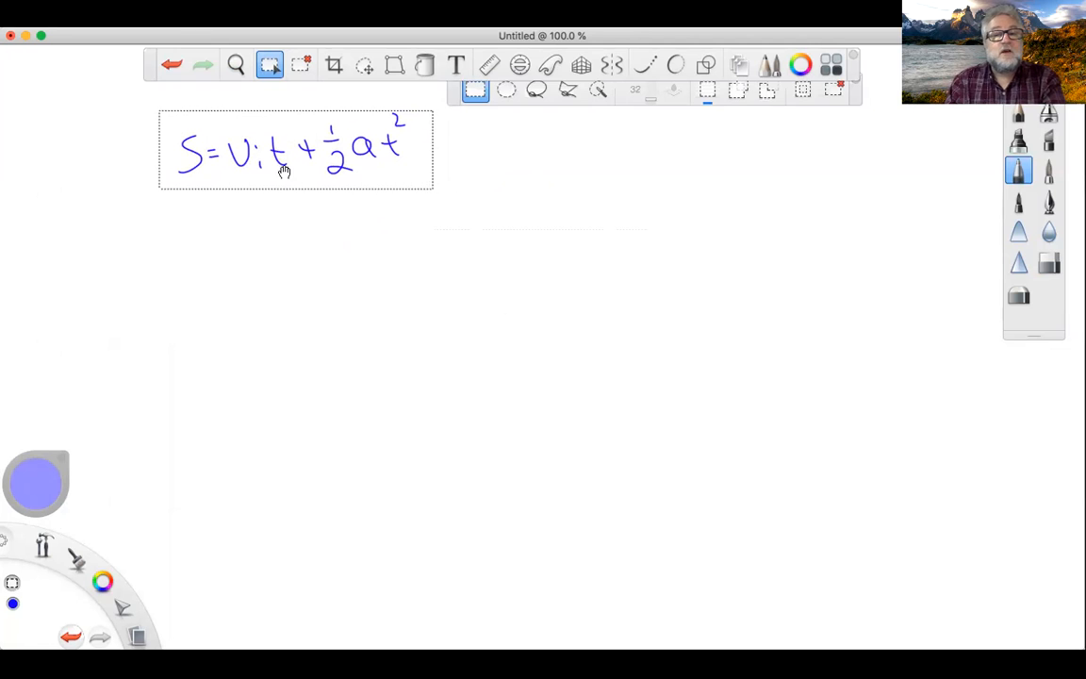
click(299, 66)
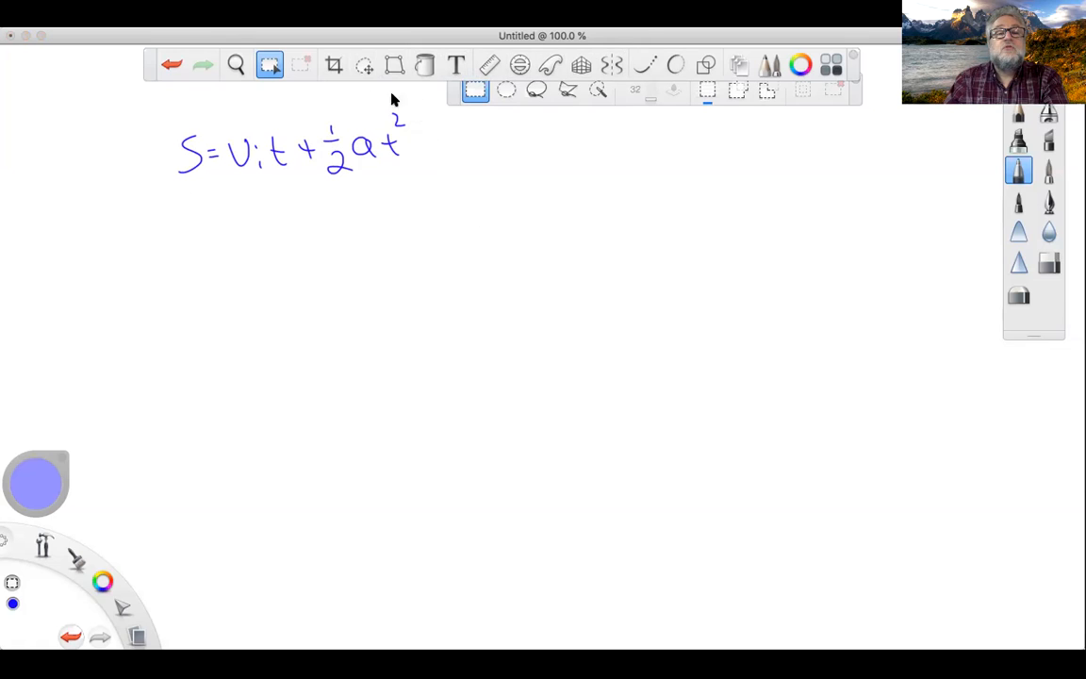
- Lasso the ½at² term of the equation and try moving it around the blank area of the canvas
click(364, 66)
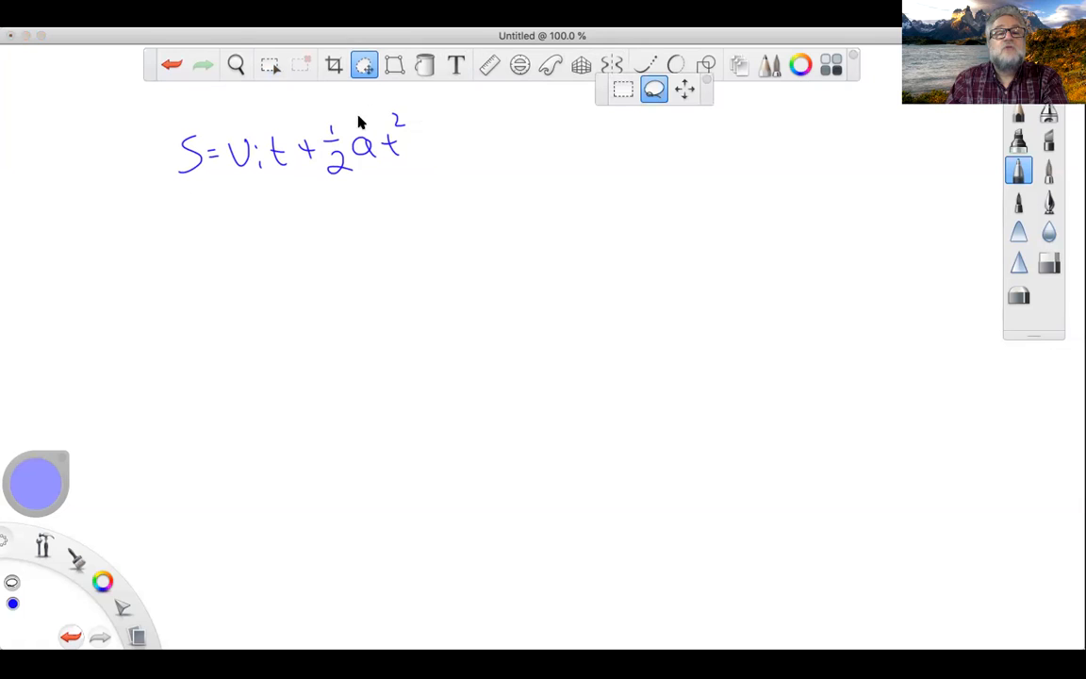
mouse_move(407, 106)
mouse_down()
mouse_move(417, 148)
mouse_move(399, 88)
mouse_move(478, 140)
mouse_move(616, 191)
mouse_move(446, 135)
mouse_move(529, 139)
mouse_move(520, 142)
mouse_up()
click(520, 142)
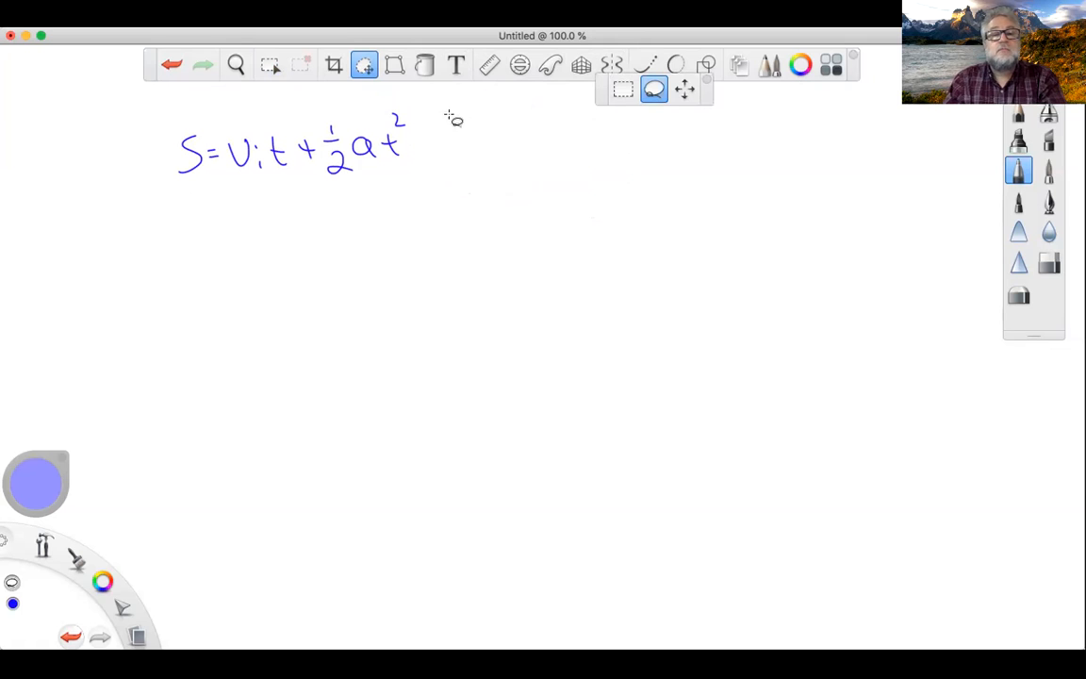
mouse_move(420, 104)
mouse_down()
mouse_move(410, 172)
mouse_move(391, 189)
mouse_up()
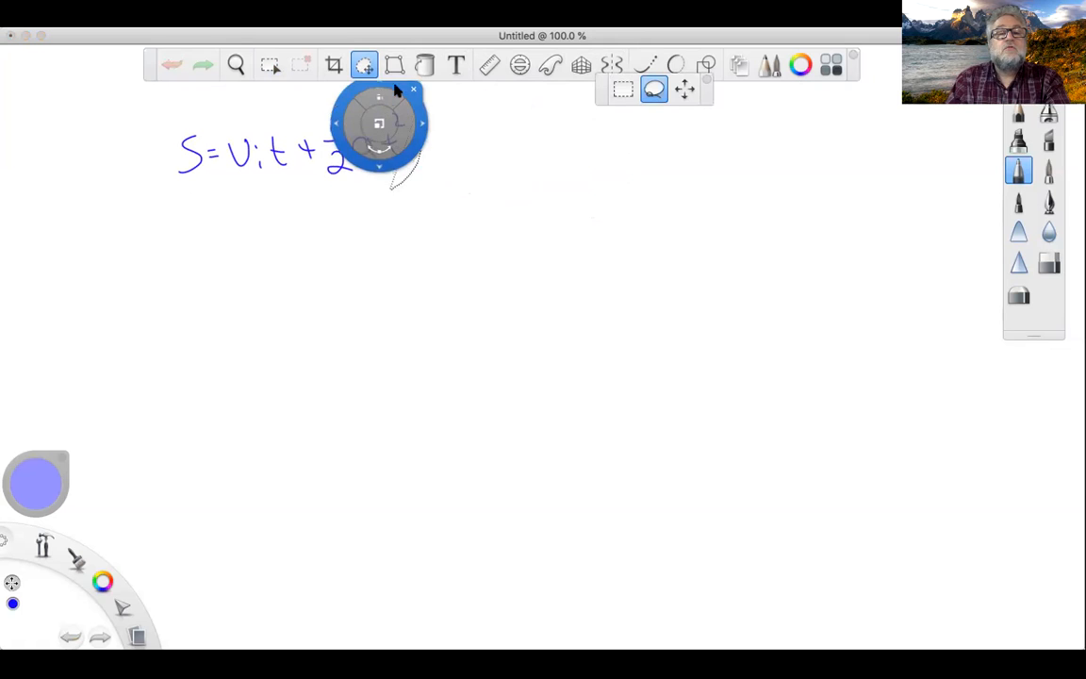
click(438, 141)
mouse_move(412, 102)
mouse_down()
mouse_move(422, 119)
mouse_move(356, 195)
mouse_move(322, 151)
mouse_move(321, 125)
mouse_move(334, 104)
mouse_move(412, 101)
mouse_up()
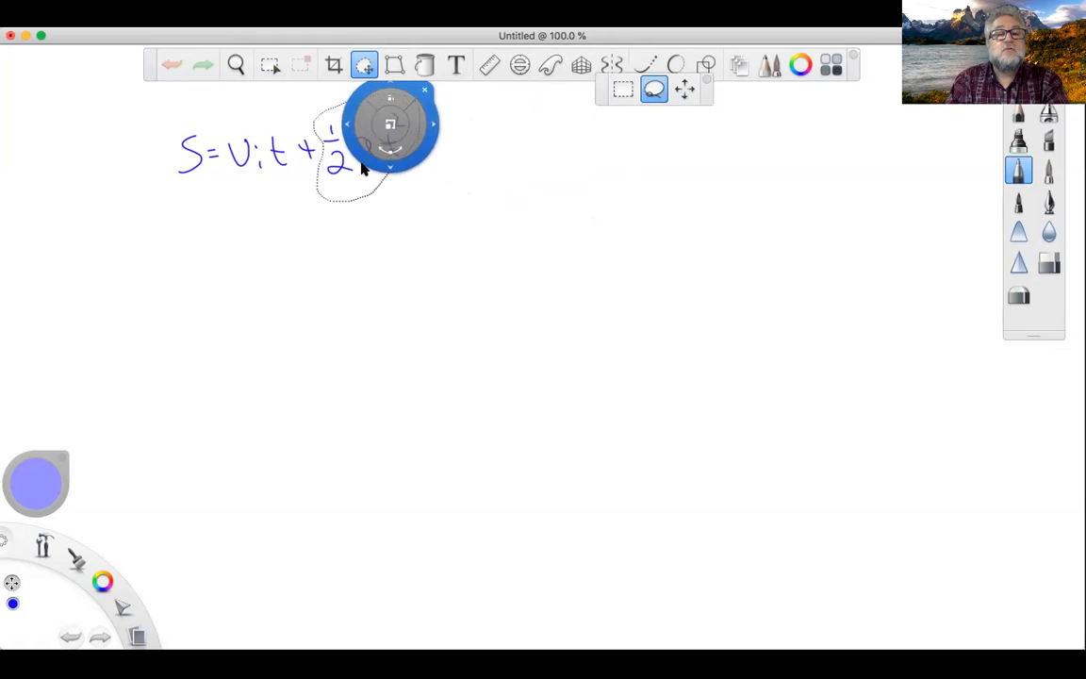
mouse_move(349, 140)
mouse_down()
mouse_move(387, 170)
mouse_move(773, 345)
mouse_up()
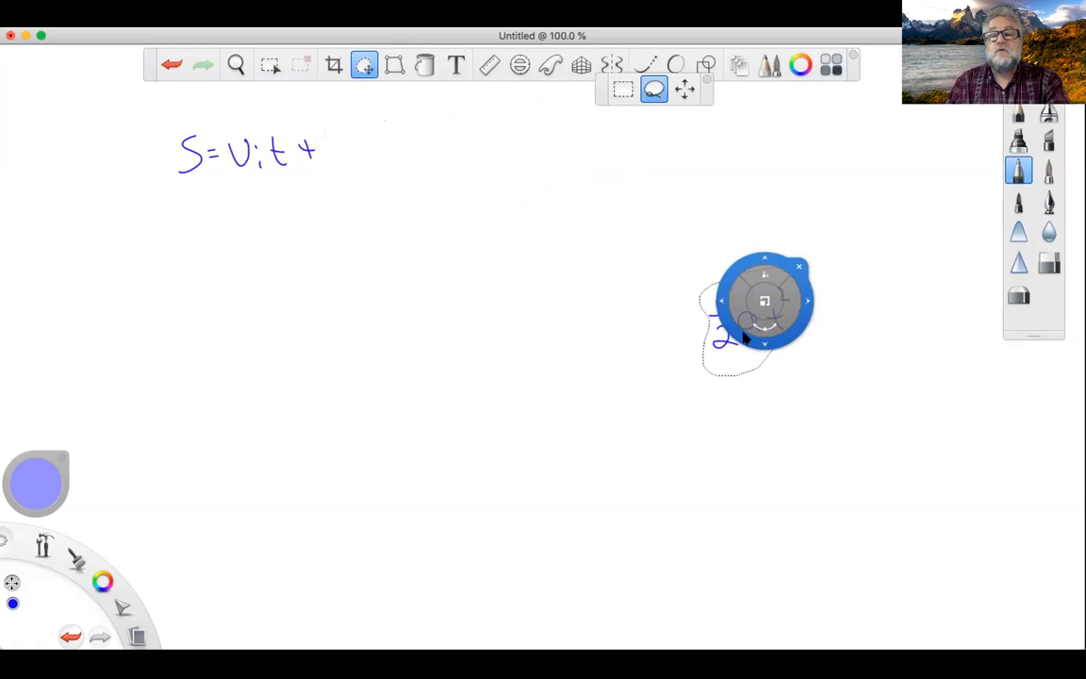
mouse_move(765, 330)
mouse_down()
mouse_move(759, 343)
mouse_move(734, 303)
mouse_move(774, 295)
mouse_move(761, 289)
mouse_move(779, 351)
mouse_move(744, 297)
mouse_move(748, 338)
mouse_move(776, 286)
mouse_move(842, 234)
mouse_move(751, 296)
mouse_move(834, 218)
mouse_move(781, 216)
mouse_move(736, 245)
mouse_move(827, 169)
mouse_move(778, 218)
mouse_move(796, 189)
mouse_move(796, 208)
mouse_move(643, 238)
mouse_move(465, 247)
mouse_up()
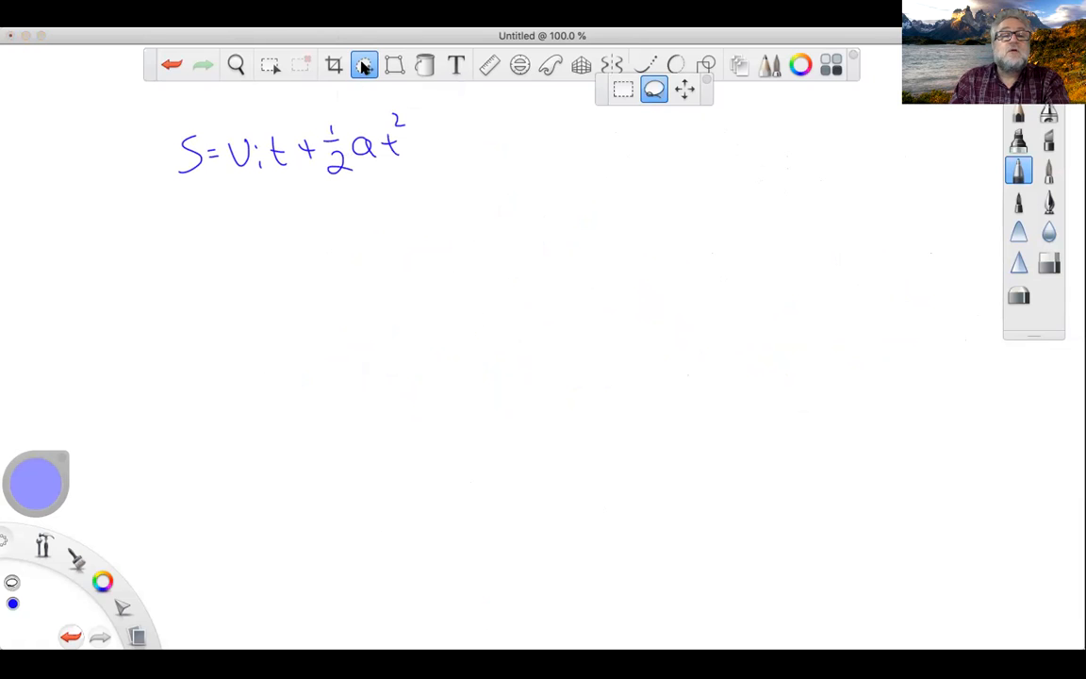
mouse_move(324, 110)
mouse_down()
mouse_move(332, 179)
mouse_move(403, 170)
mouse_move(424, 122)
mouse_move(406, 99)
mouse_up()
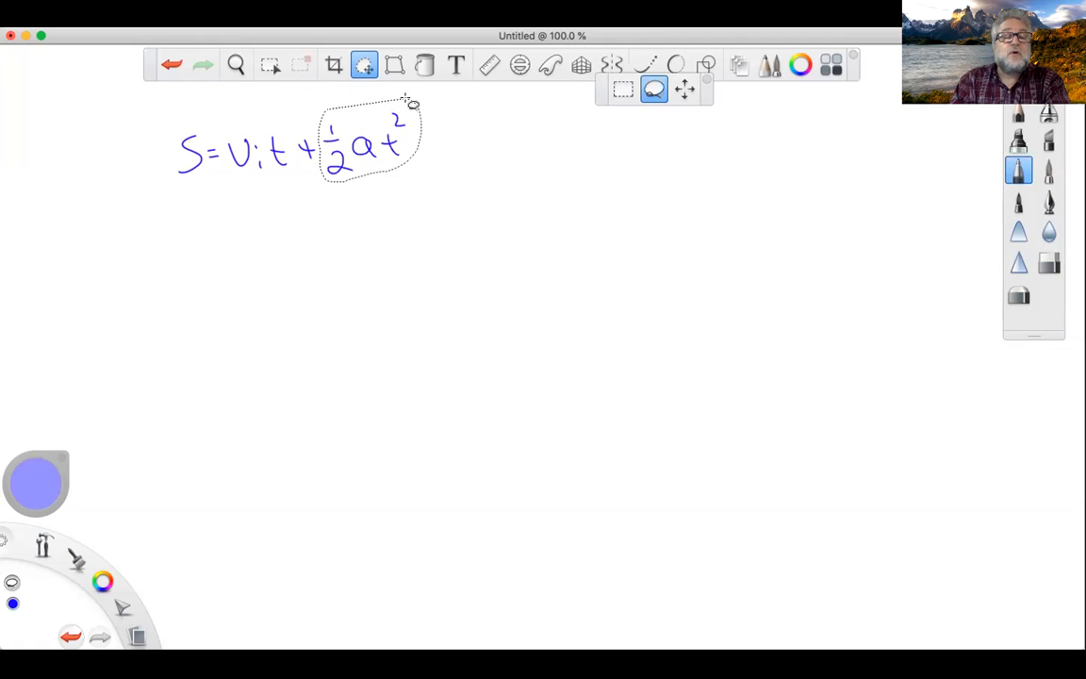
drag(405, 99, 410, 102)
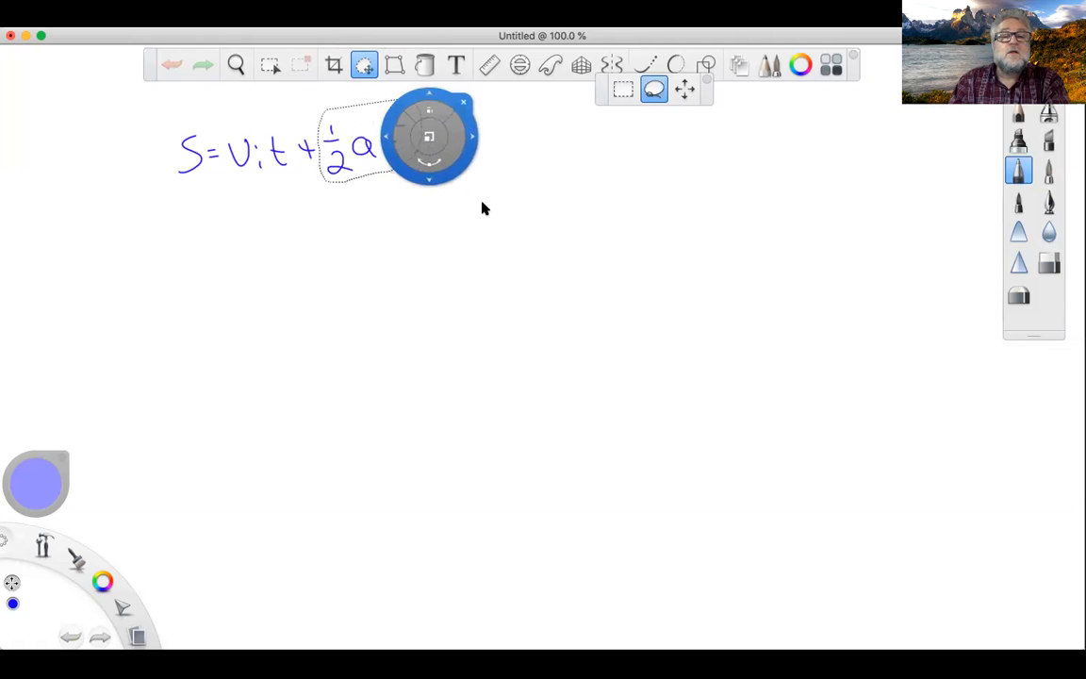
click(489, 136)
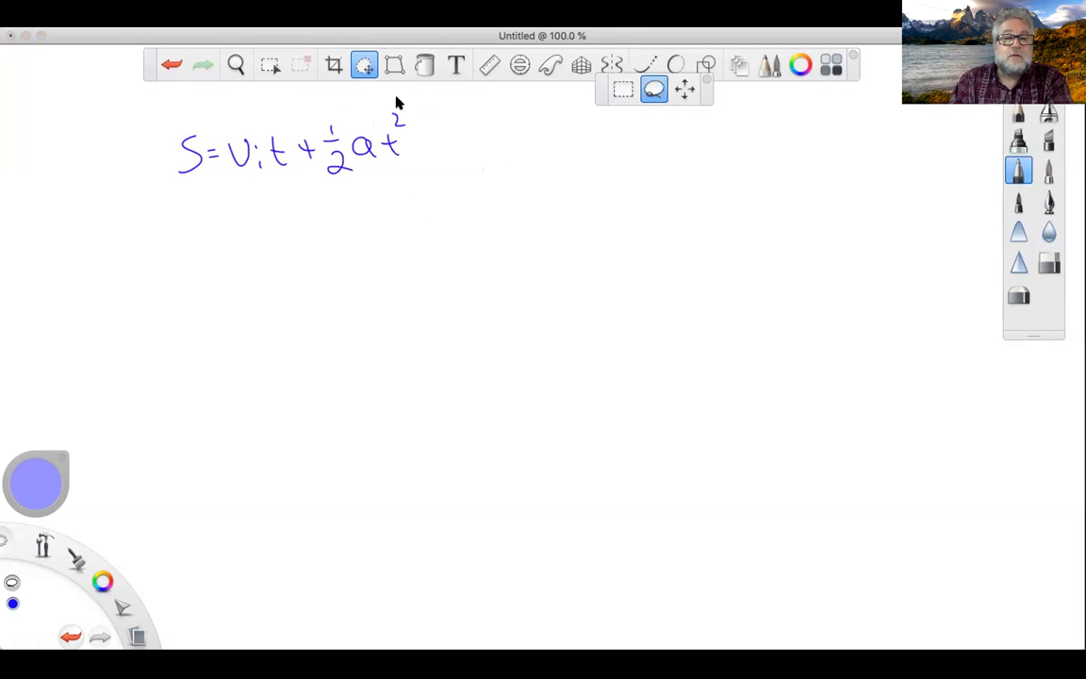
- Lasso the ½at² term and move it to the blank area below and right of S = Vit +
click(398, 97)
mouse_move(396, 97)
mouse_down()
mouse_move(340, 105)
mouse_move(320, 147)
mouse_move(322, 174)
mouse_move(381, 192)
mouse_move(419, 160)
mouse_move(430, 113)
mouse_up()
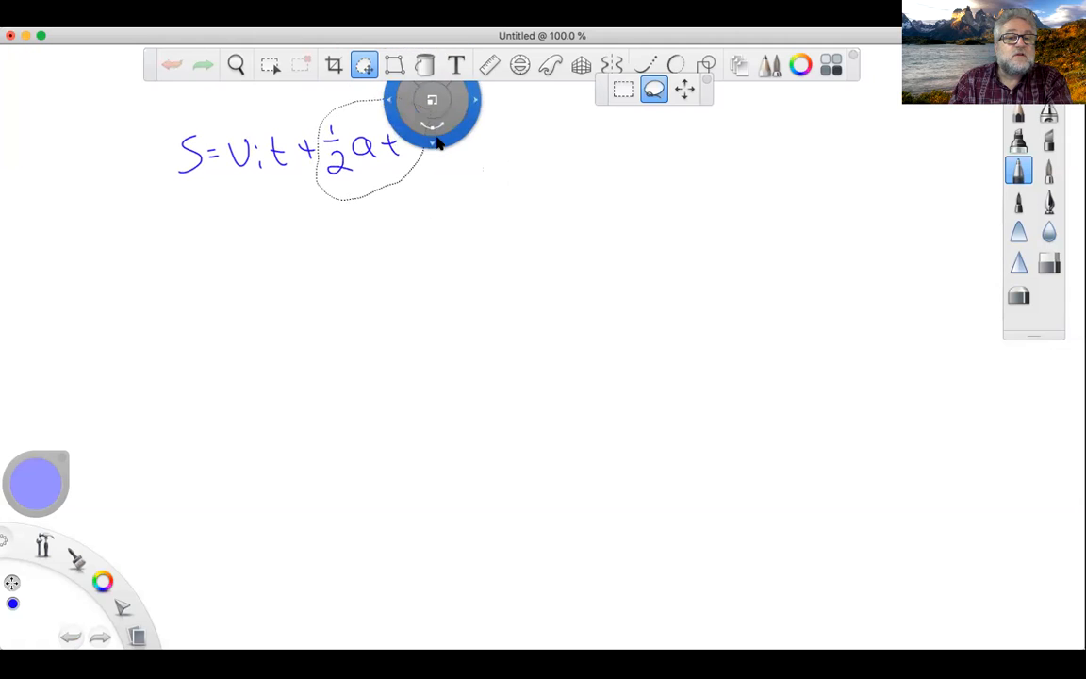
mouse_move(443, 146)
mouse_down()
mouse_move(619, 247)
mouse_move(744, 274)
mouse_move(771, 191)
mouse_up()
click(764, 191)
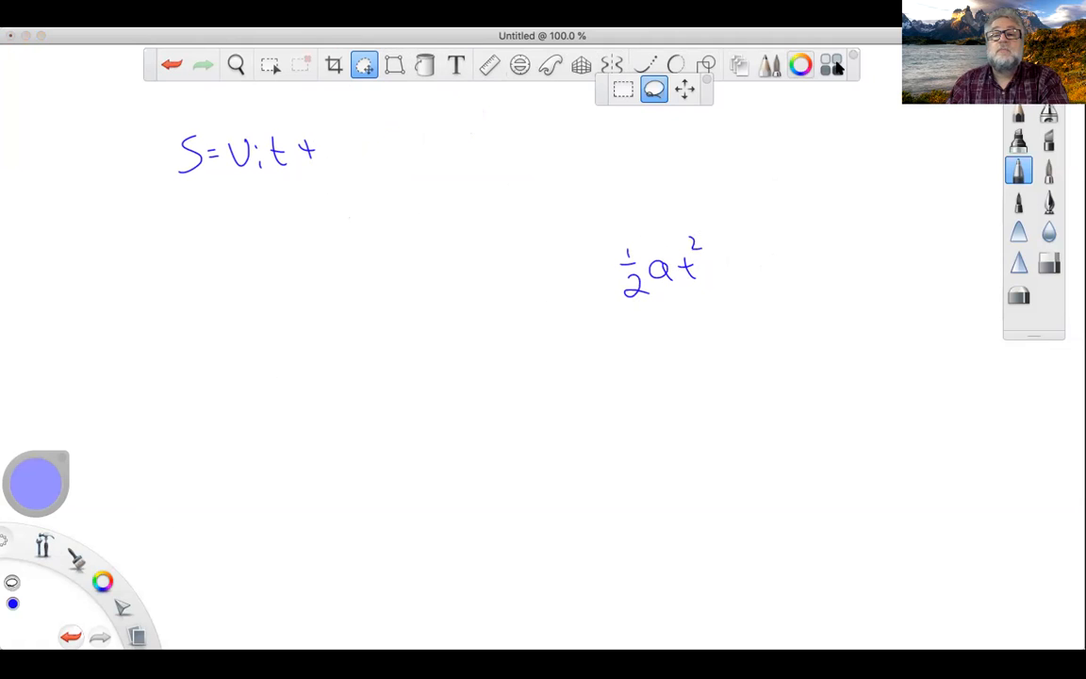
- Draw a long horizontal line and a short vertical line crossing it above the ½at² term with the straight Line tool
click(706, 66)
click(608, 90)
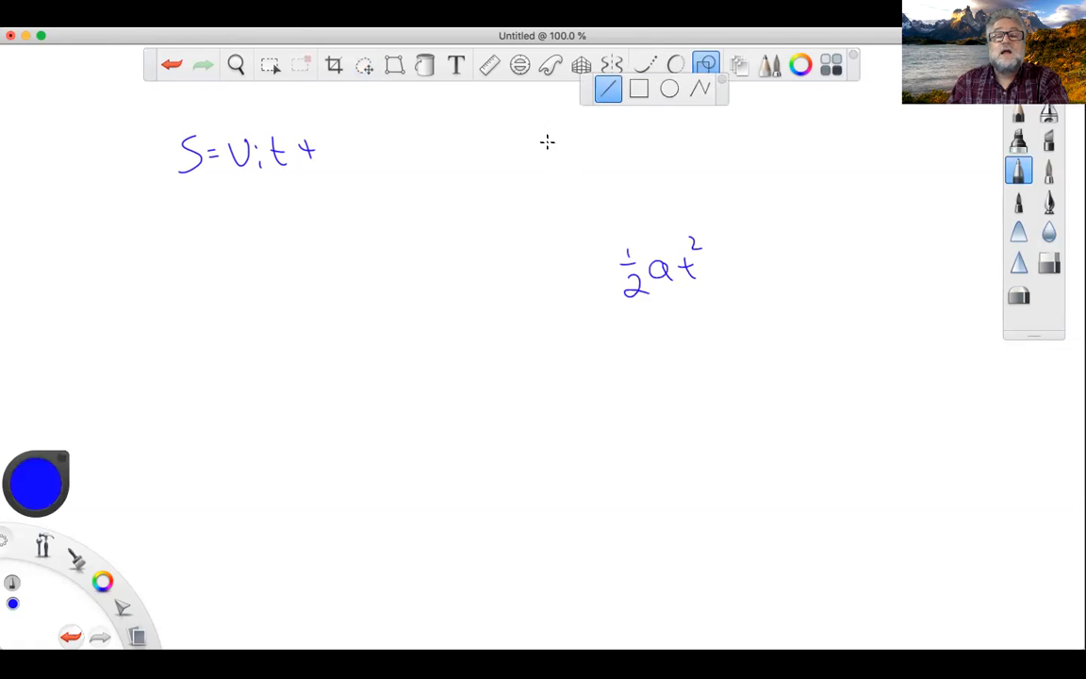
mouse_move(518, 151)
mouse_down()
mouse_move(727, 141)
mouse_move(790, 149)
mouse_up()
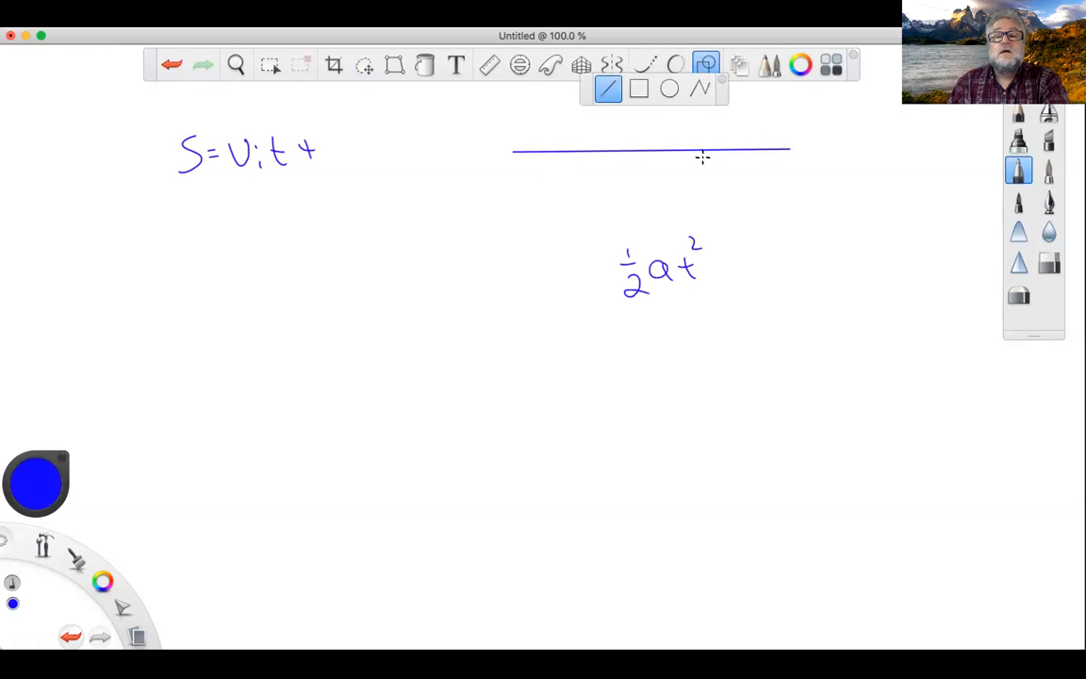
drag(660, 179, 657, 182)
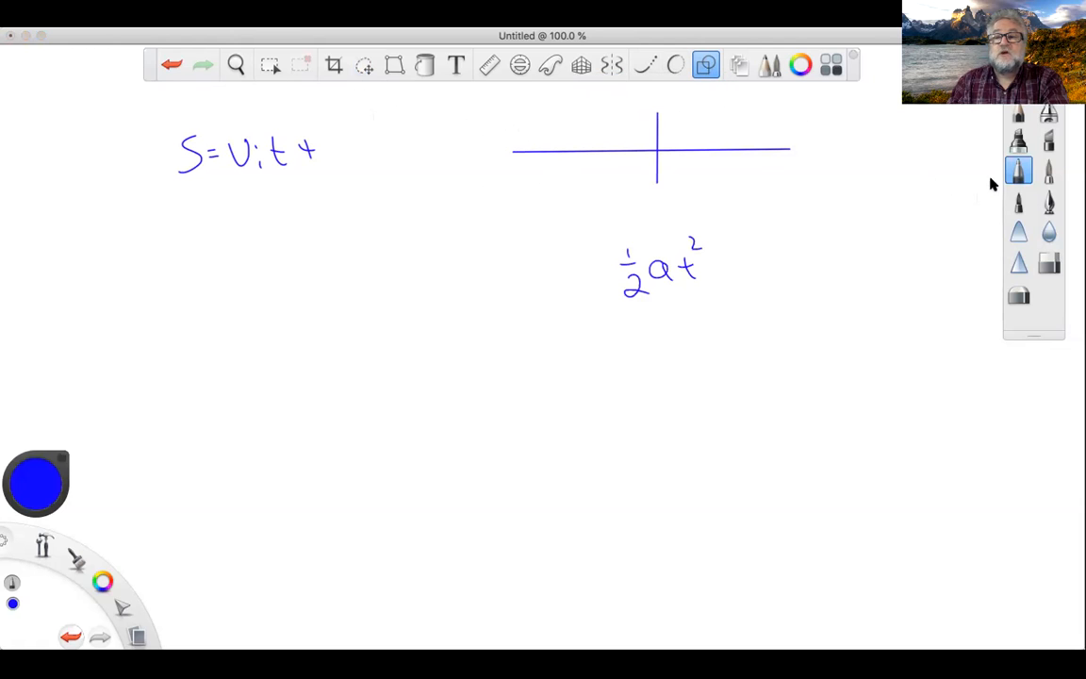
- Leave the line tool and draw a larger pair of crossing axes freehand with the Ballpoint Pen, mid-canvas
click(707, 65)
click(1021, 173)
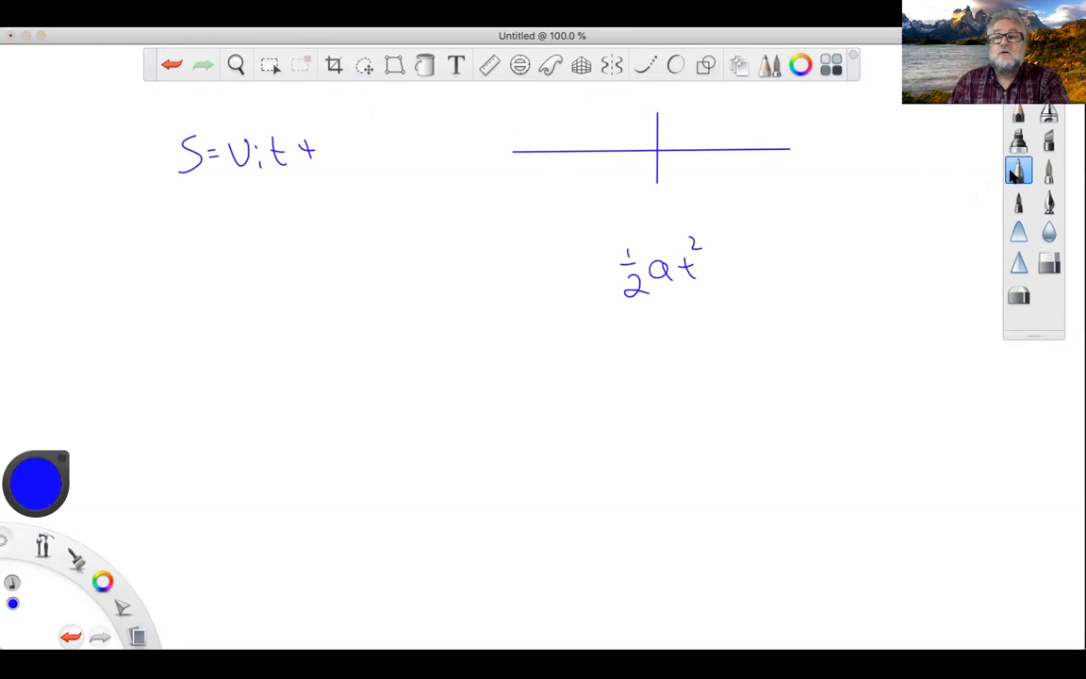
drag(485, 237, 490, 487)
drag(335, 349, 644, 343)
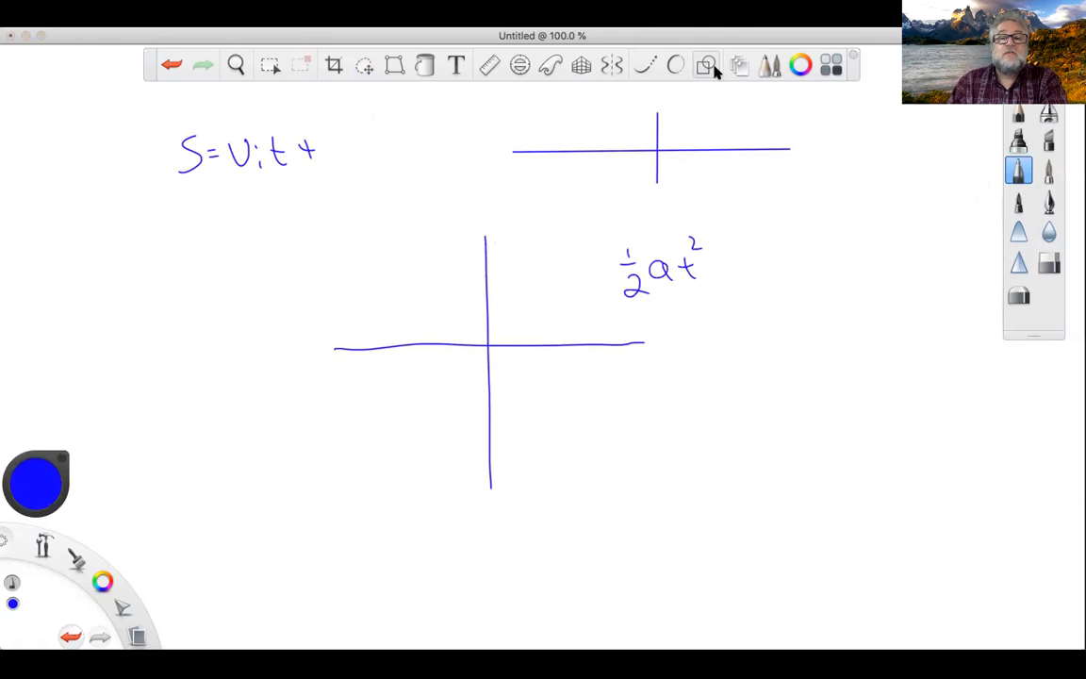
- Open the Copic Library and draw a V15 stroke at the axes' lower right and an FV2 stroke at their lower left
click(831, 65)
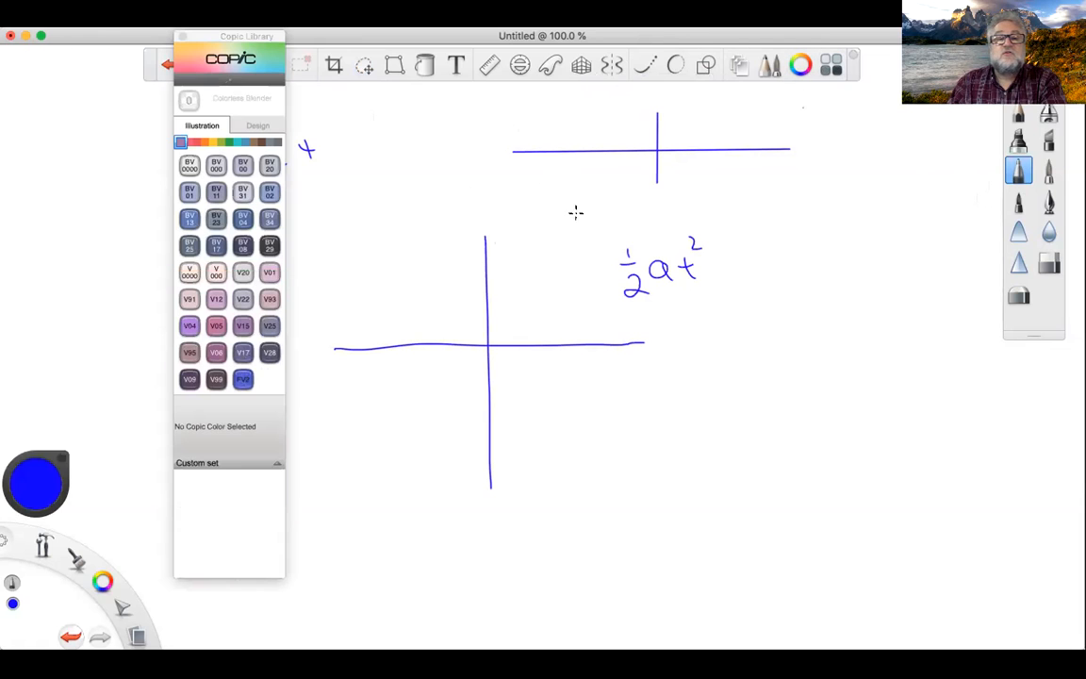
click(243, 325)
mouse_move(566, 385)
mouse_down()
mouse_move(621, 378)
mouse_move(726, 395)
mouse_up()
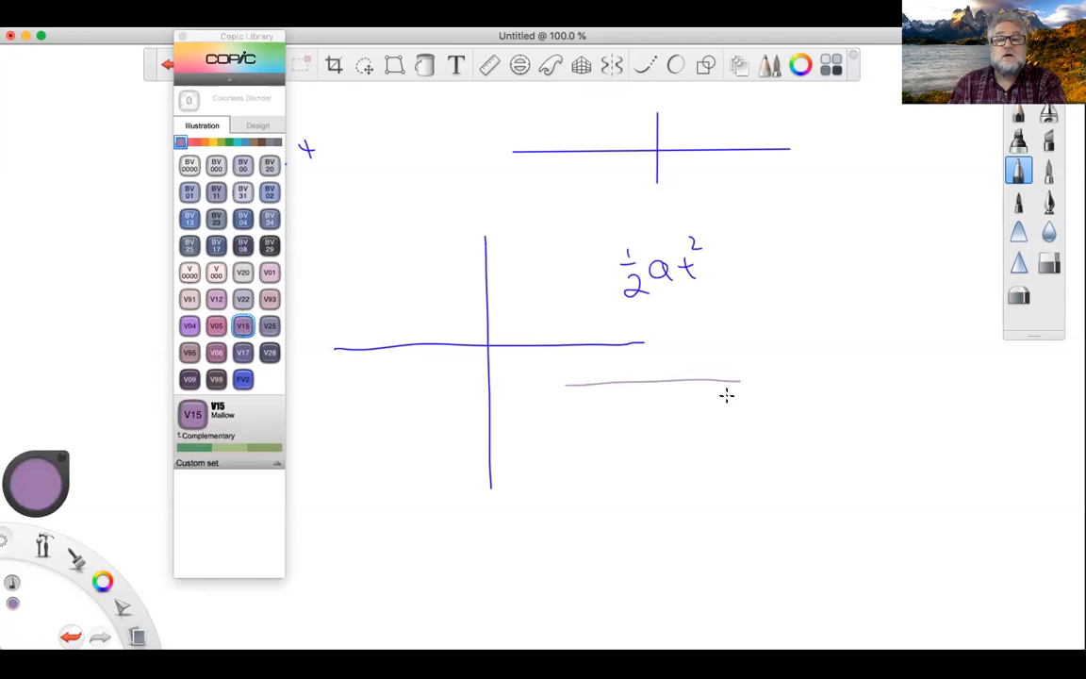
click(243, 380)
drag(348, 404, 485, 368)
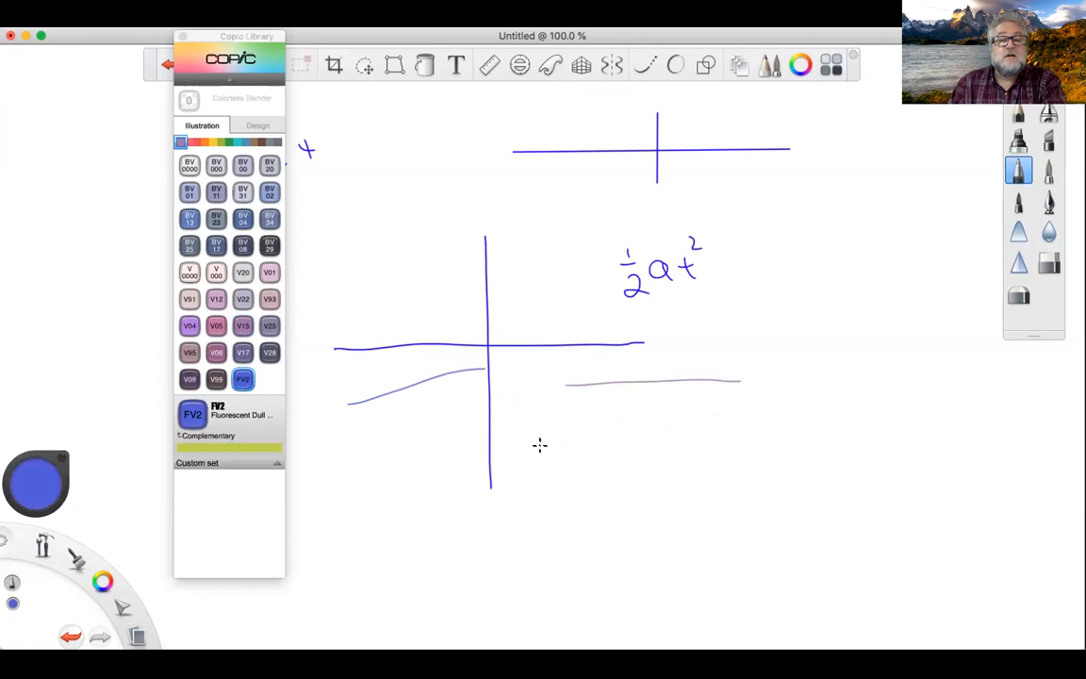
- Set the pen colour to yellow, draw an arc over the top of the freehand axes, and close the Copic Library
click(103, 582)
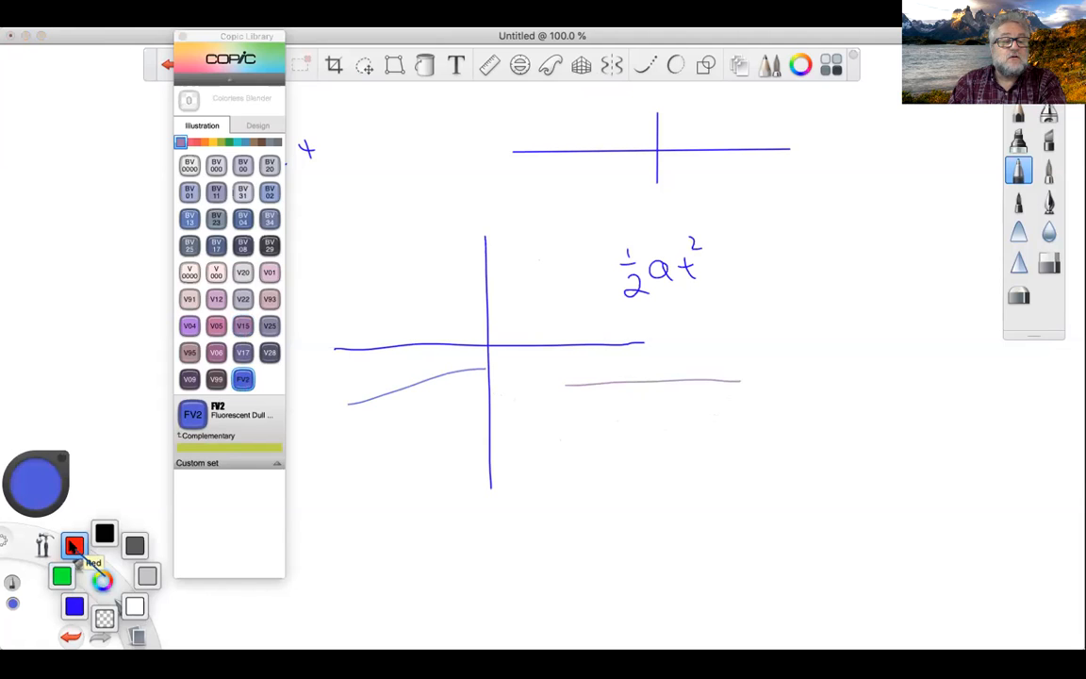
click(75, 608)
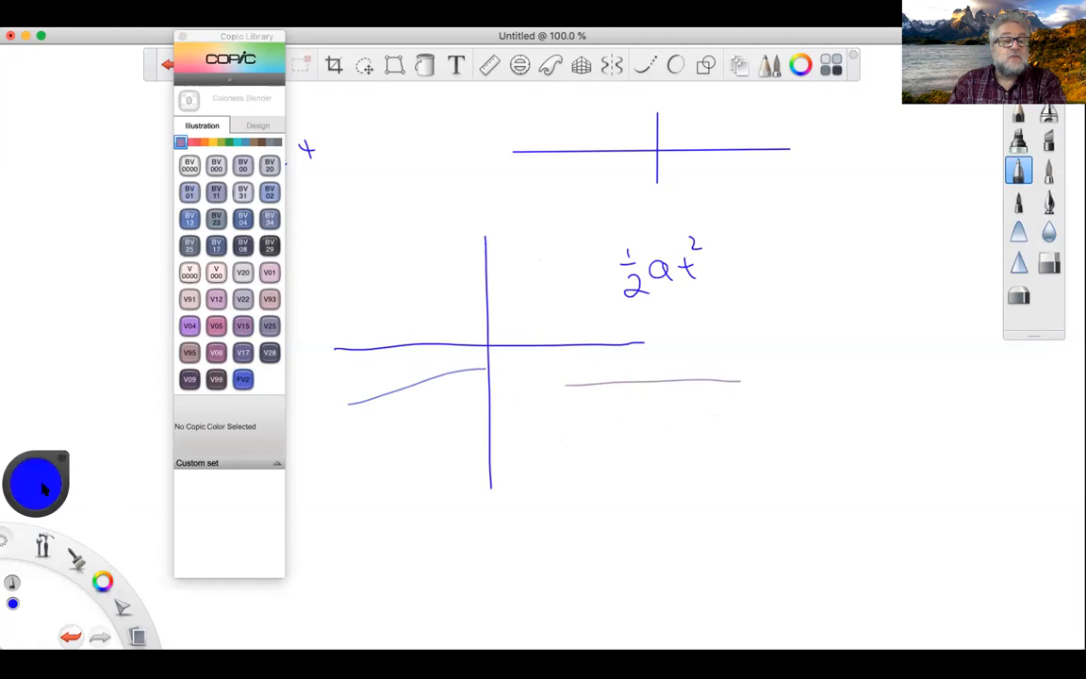
click(42, 488)
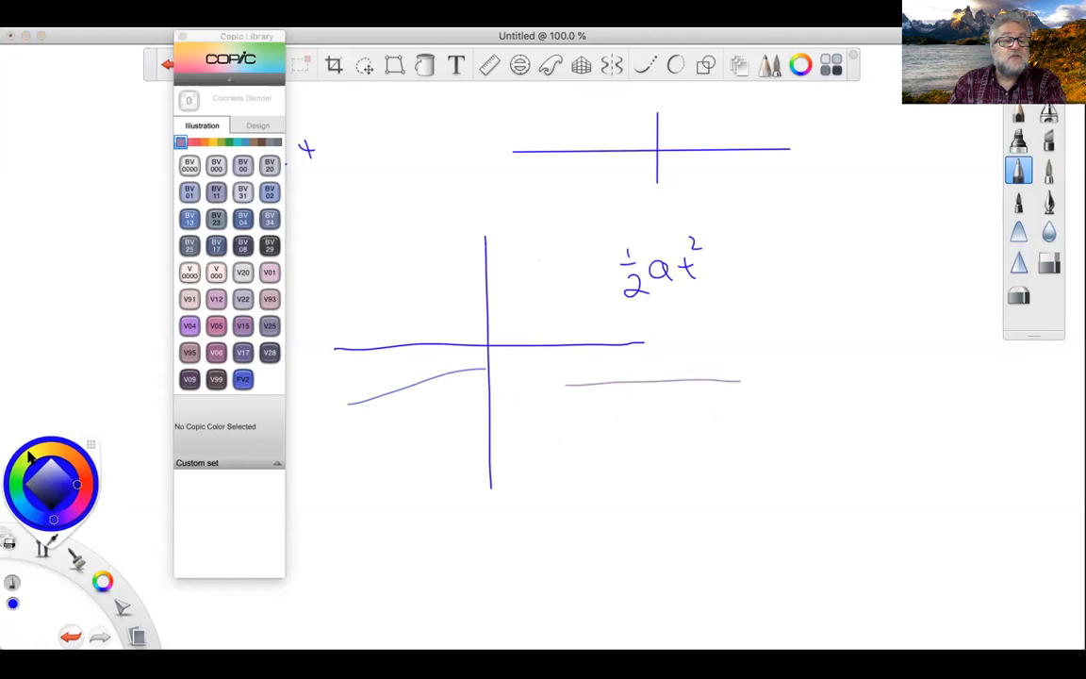
click(30, 459)
drag(372, 274, 549, 229)
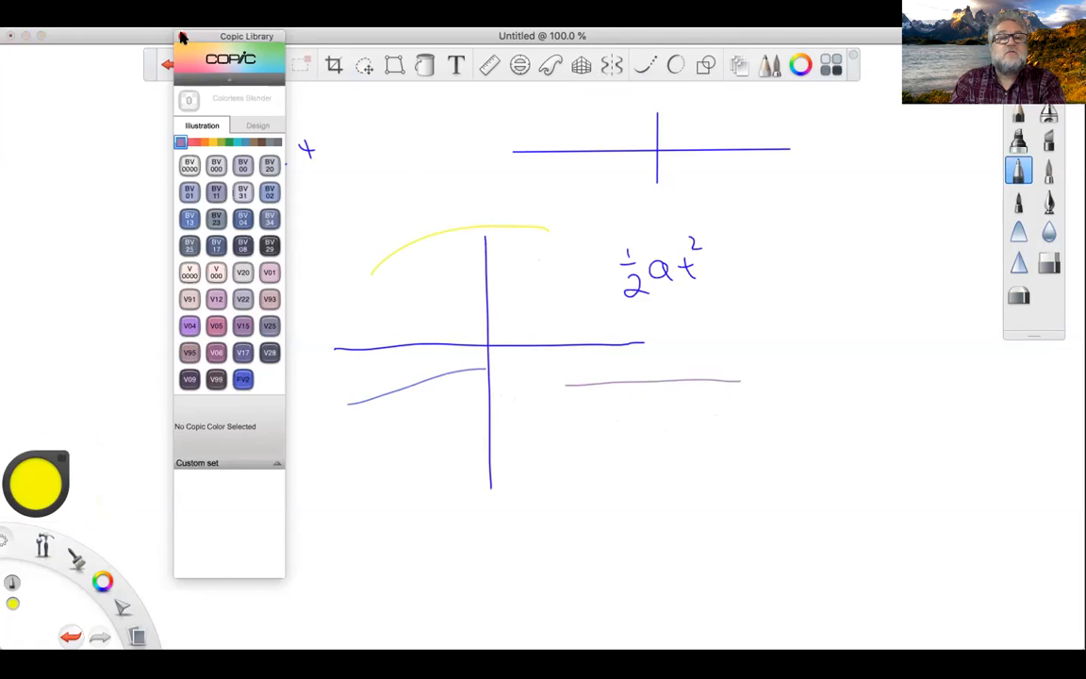
click(182, 37)
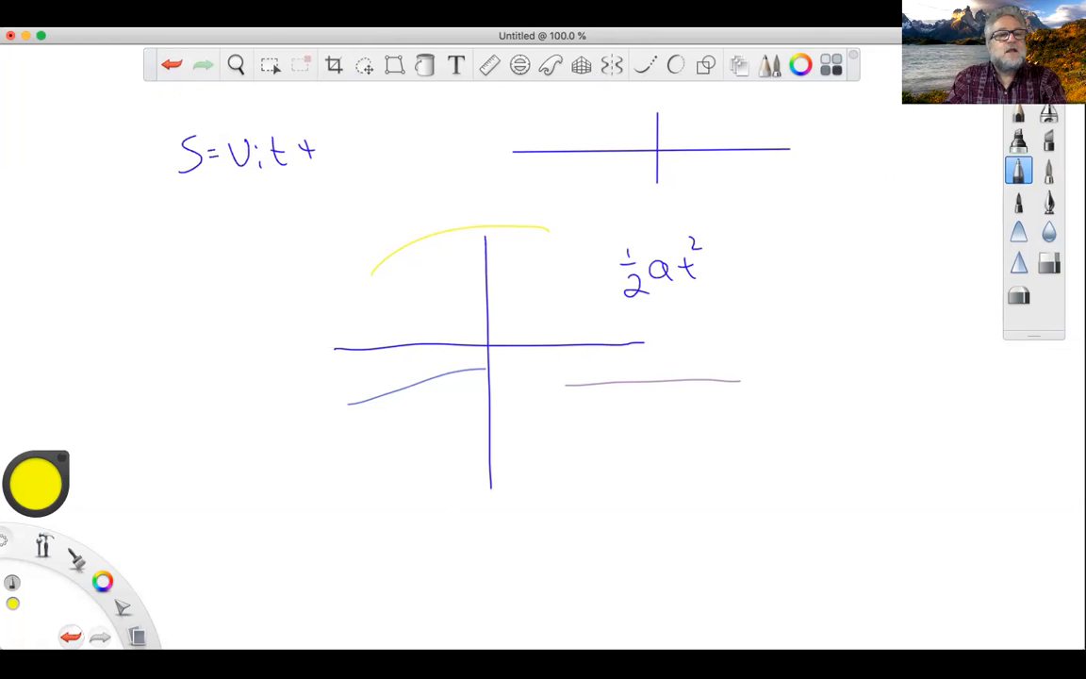
- Start saving the drawing as a new file with JPEG as the file format
click(127, 13)
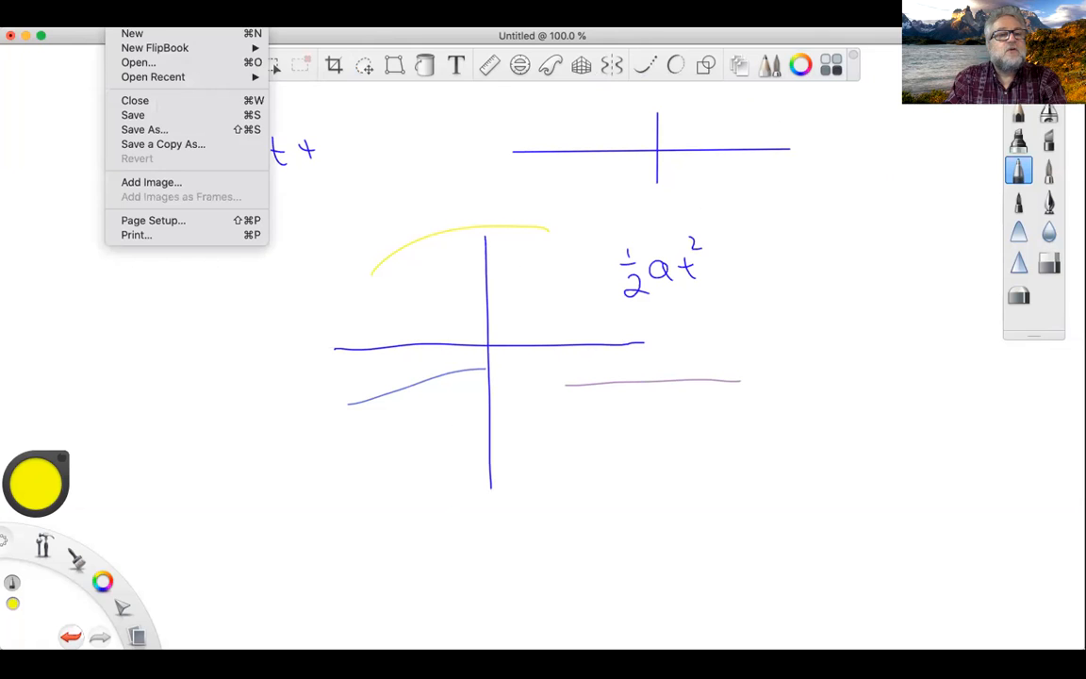
click(136, 130)
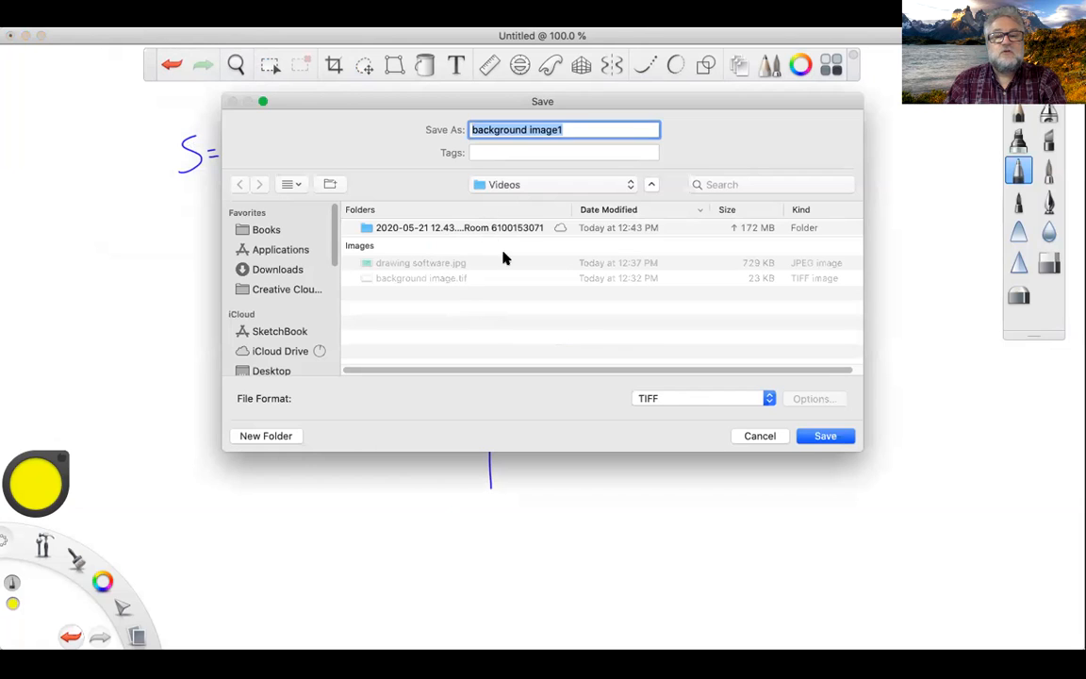
click(674, 399)
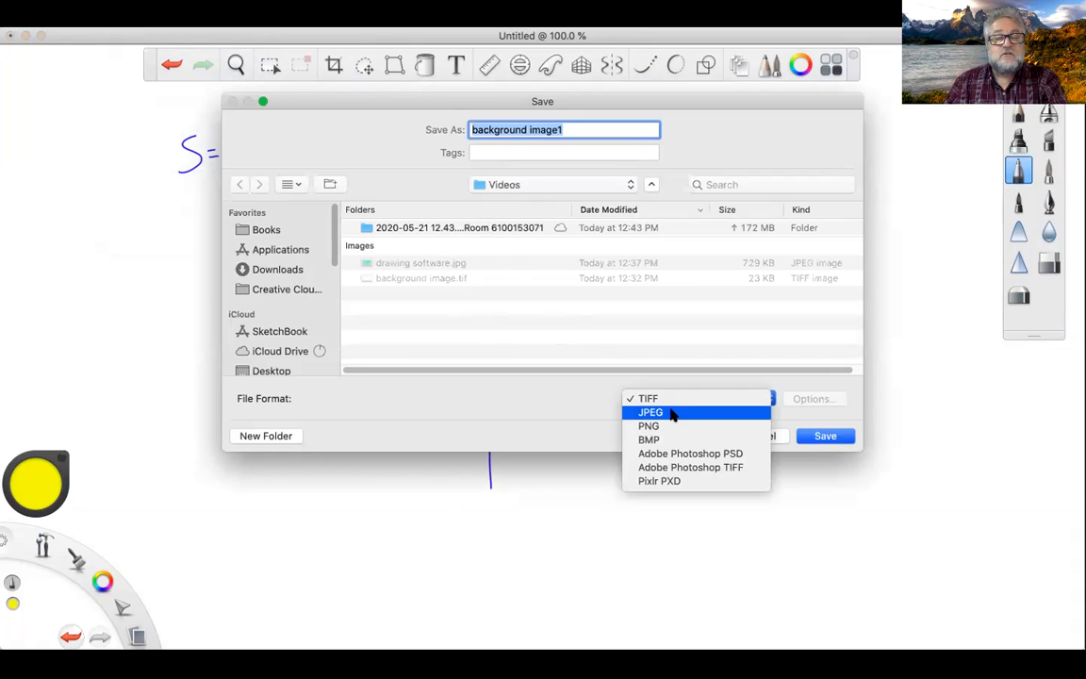
click(674, 413)
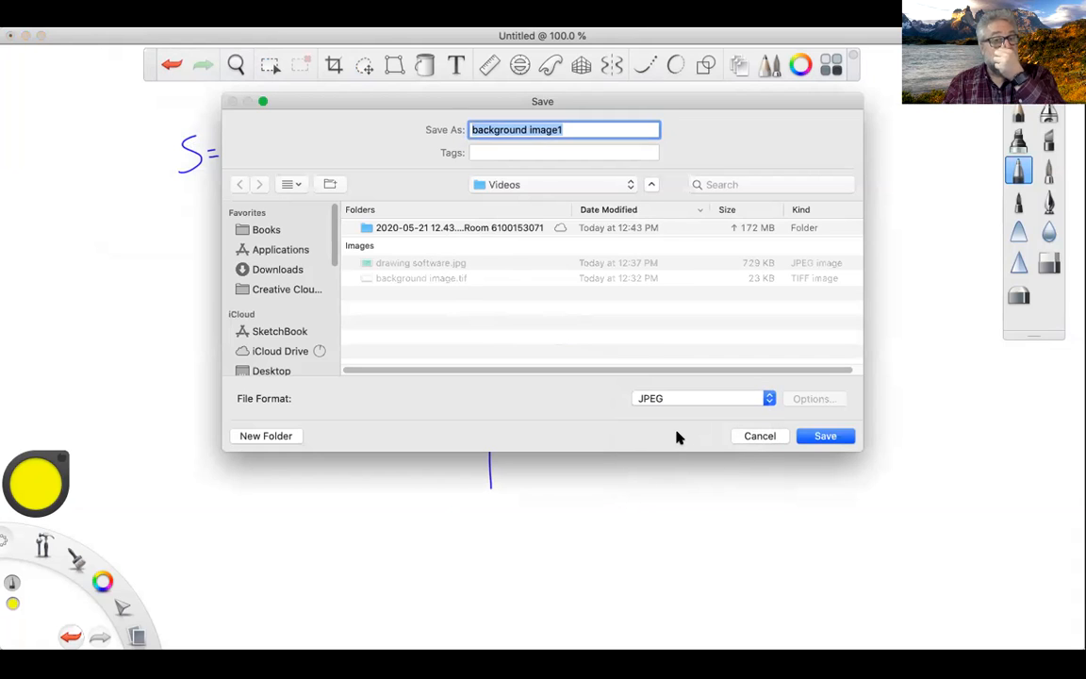
- Name the file asdfasdfe and save it in the Siena College folder
click(566, 129)
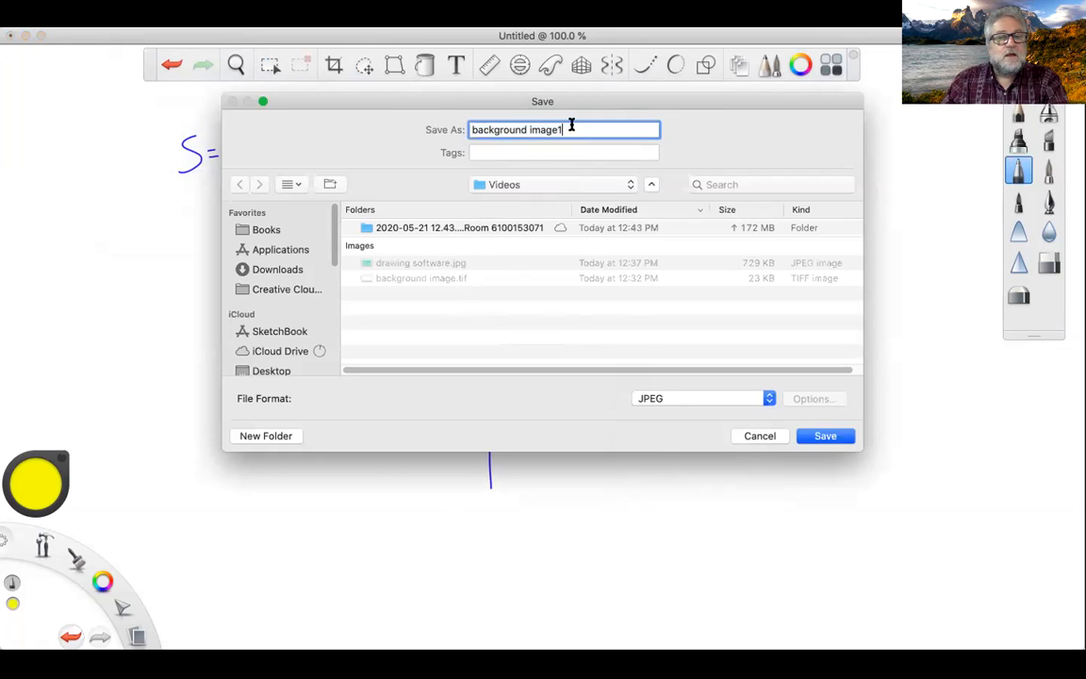
key(BackSpace)
key(BackSpace)
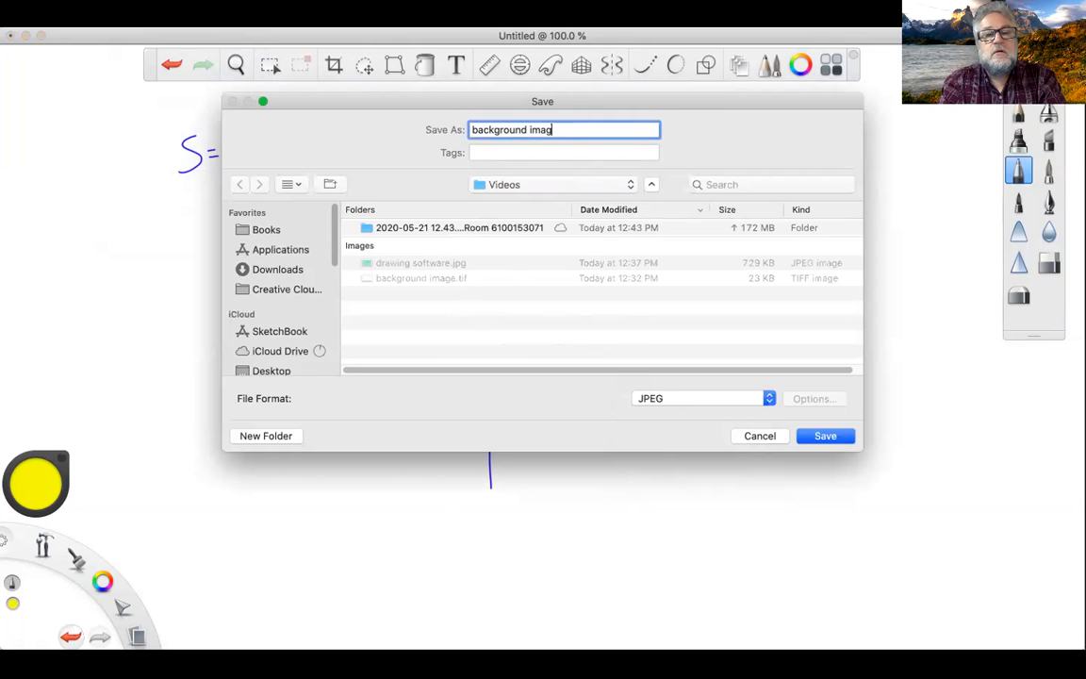
key(BackSpace)
key(BackSpace)
key(BackSpace)
key(BackSpace)
key(BackSpace)
key(BackSpace)
key(BackSpace)
key(BackSpace)
key(BackSpace)
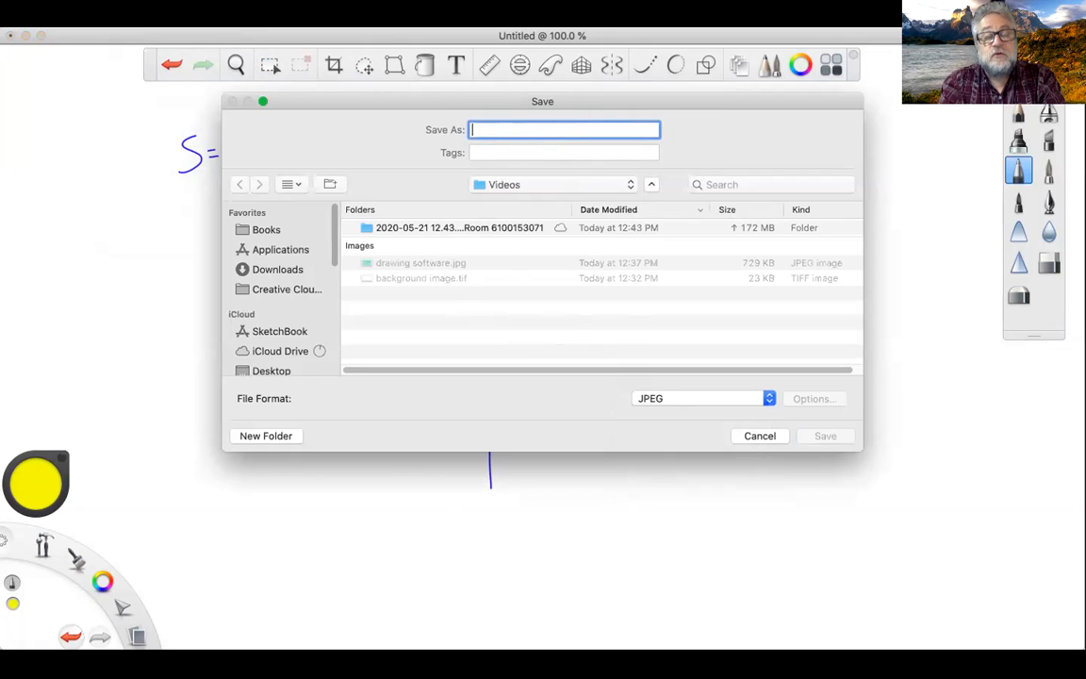
text(asdfasdfe)
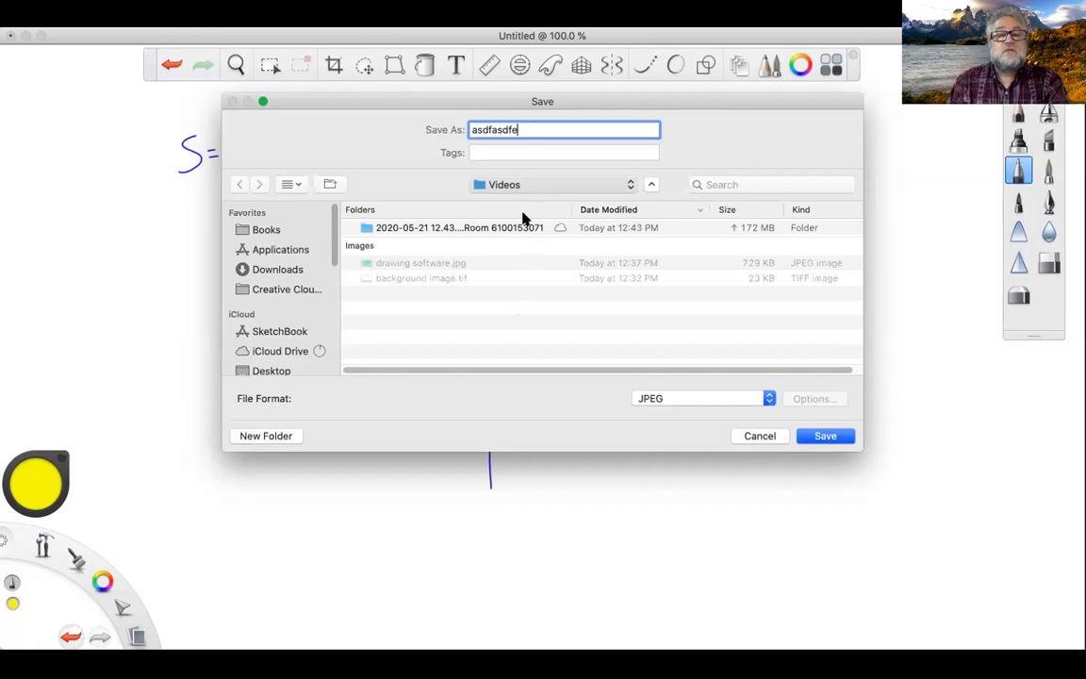
click(623, 284)
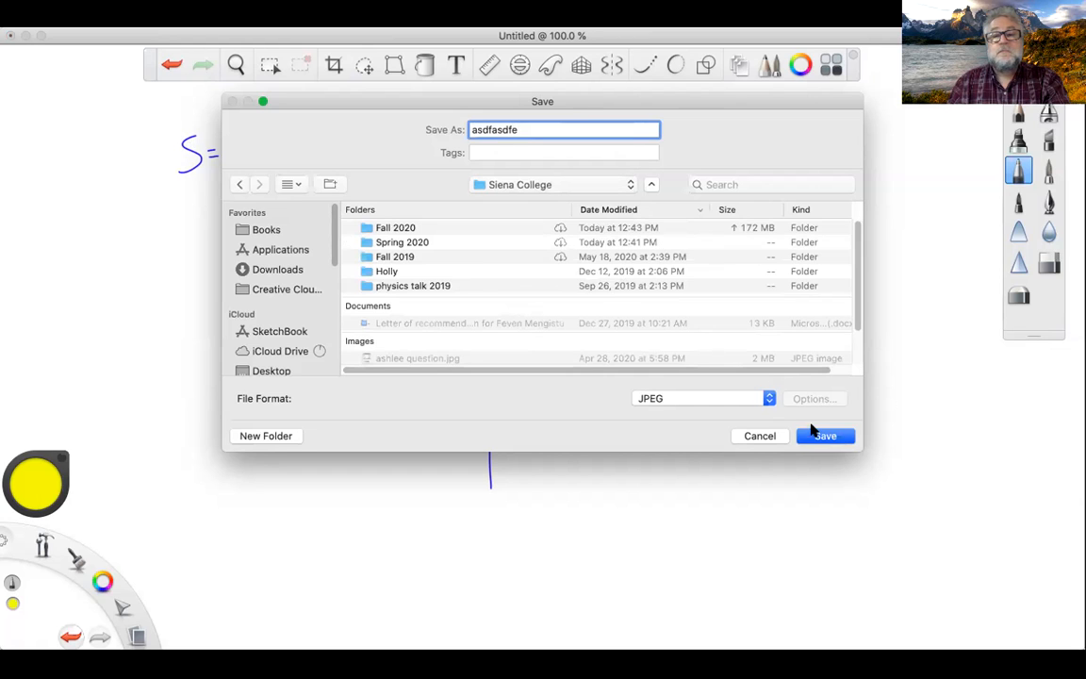
click(826, 437)
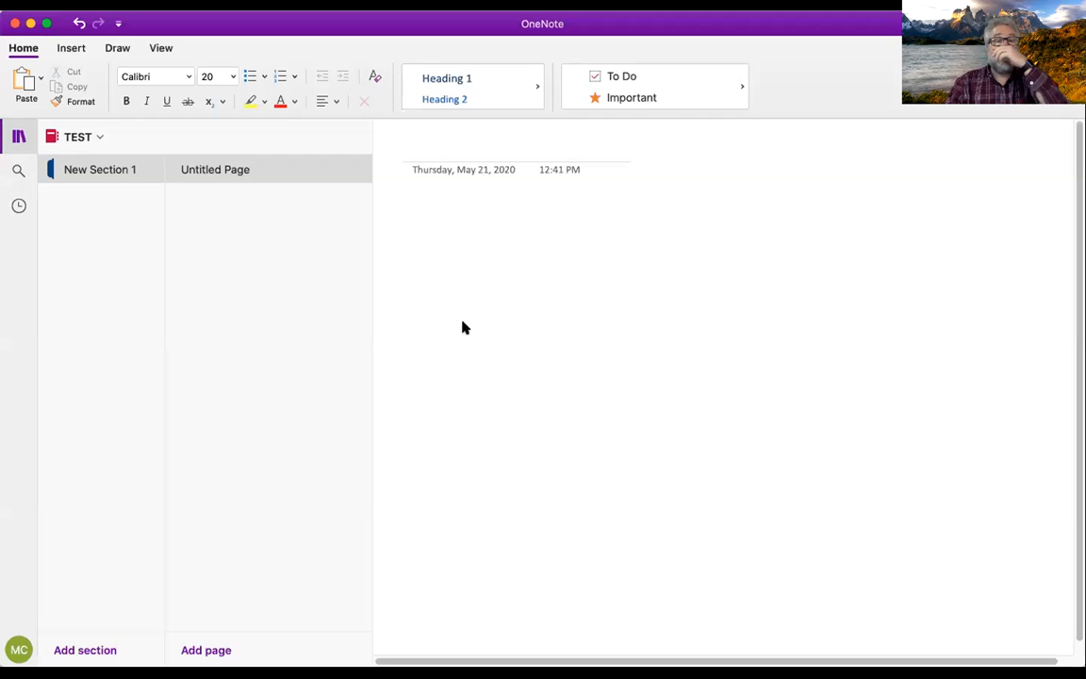
- Switch to OneNote and title the untitled page in the TEST notebook "Math note"
click(118, 48)
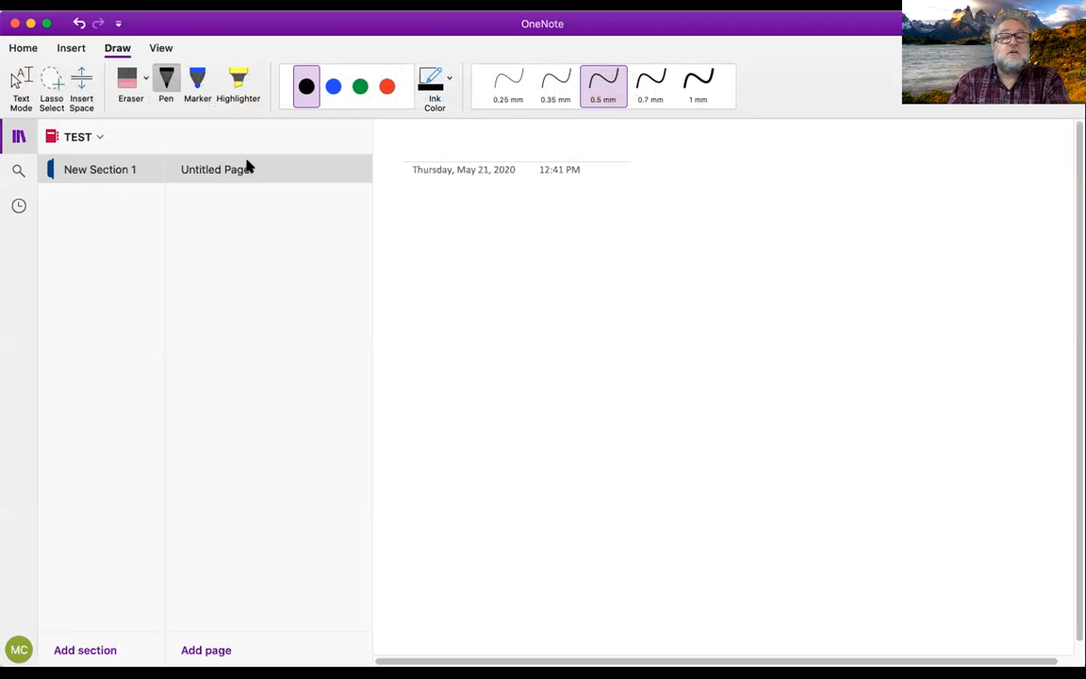
click(369, 133)
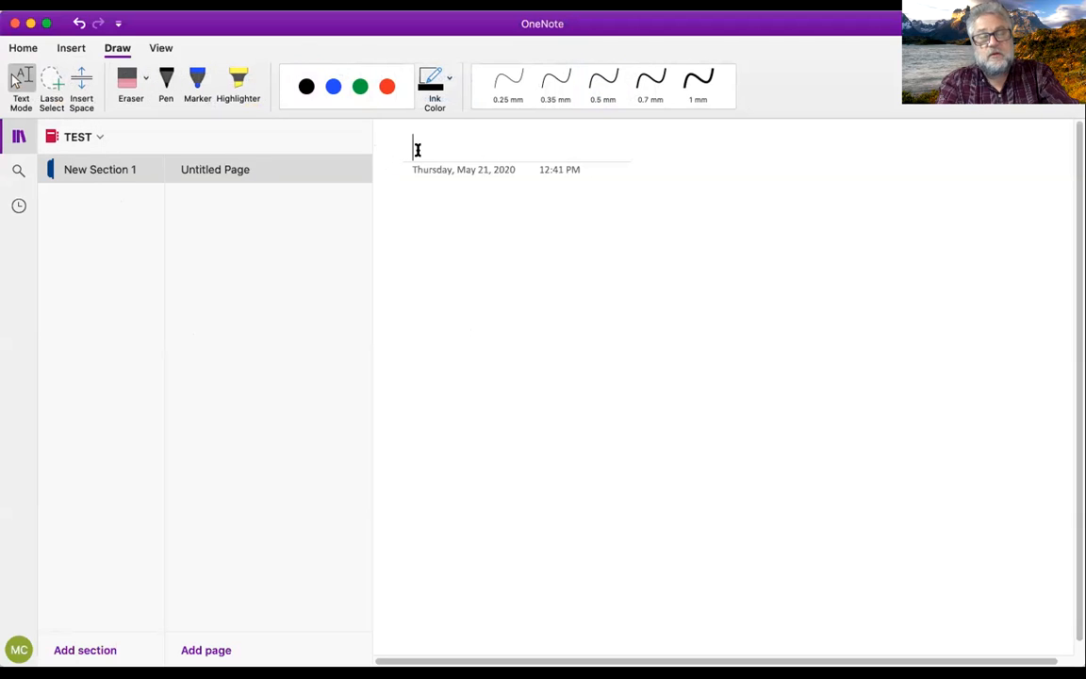
text(Math note)
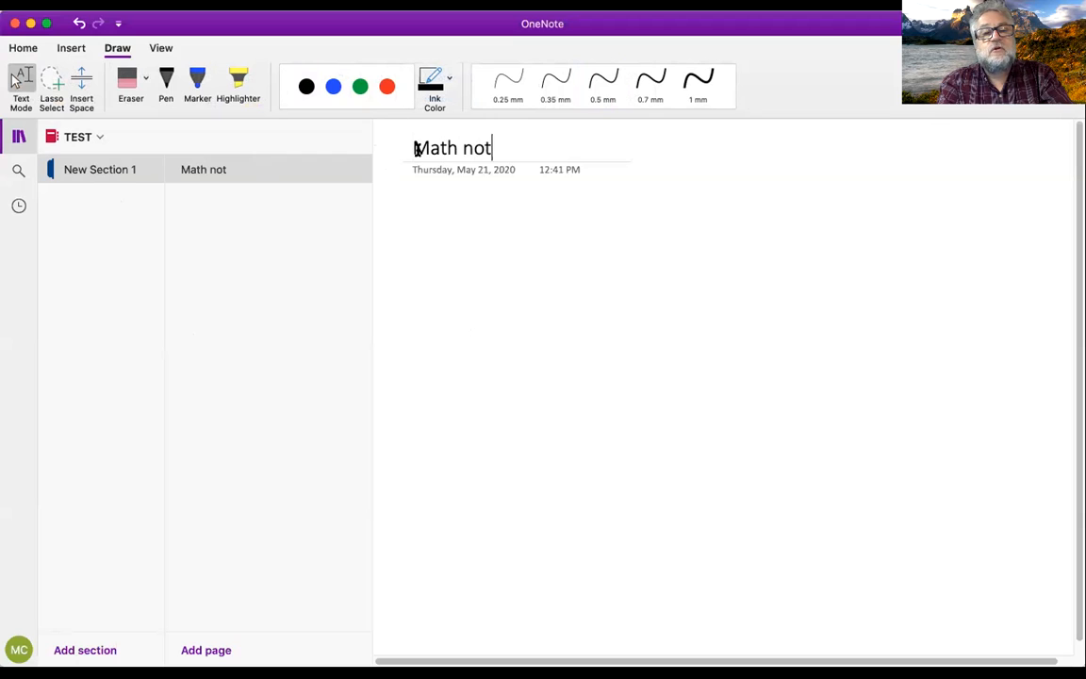
click(283, 231)
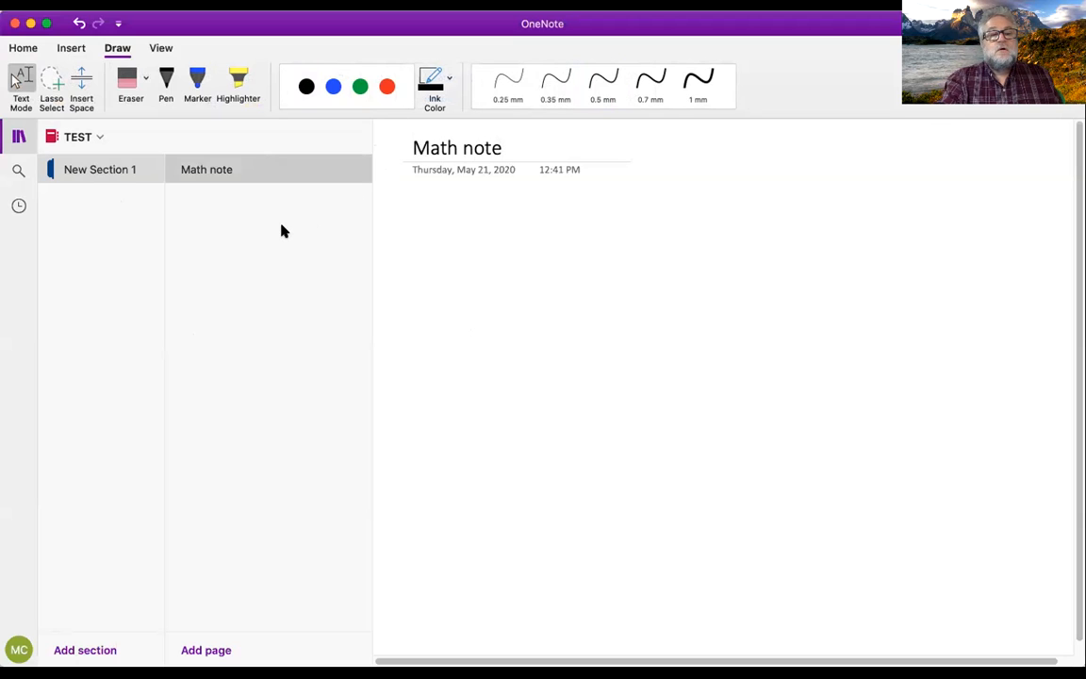
- Add a second section to the TEST notebook and rename the first section Math
click(82, 649)
click(118, 175)
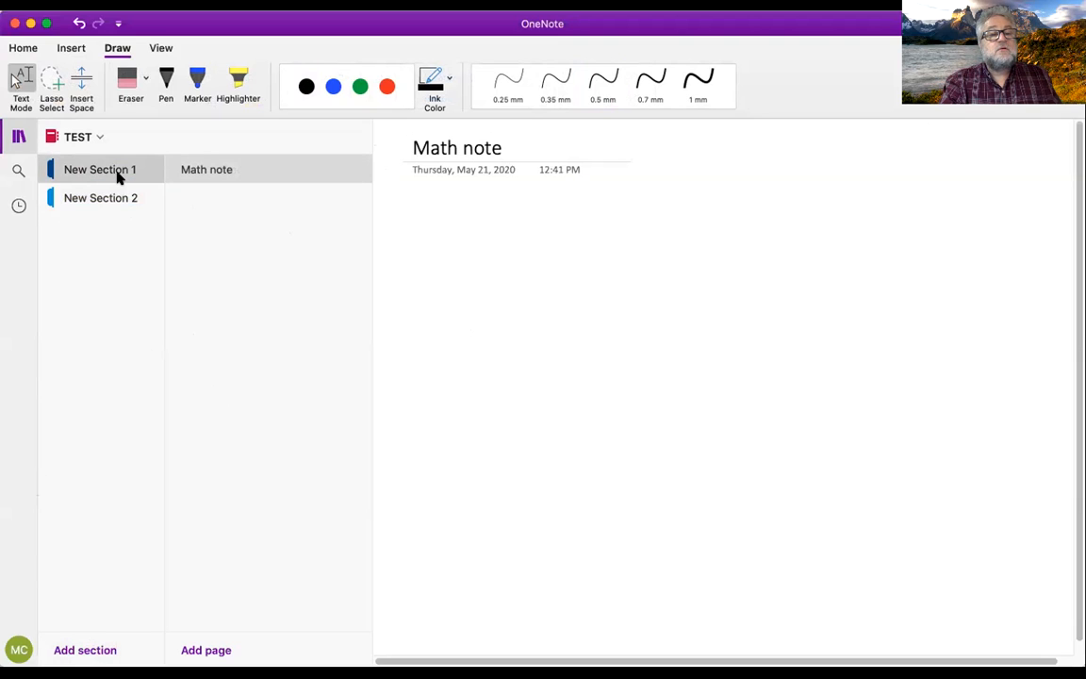
right_click(120, 170)
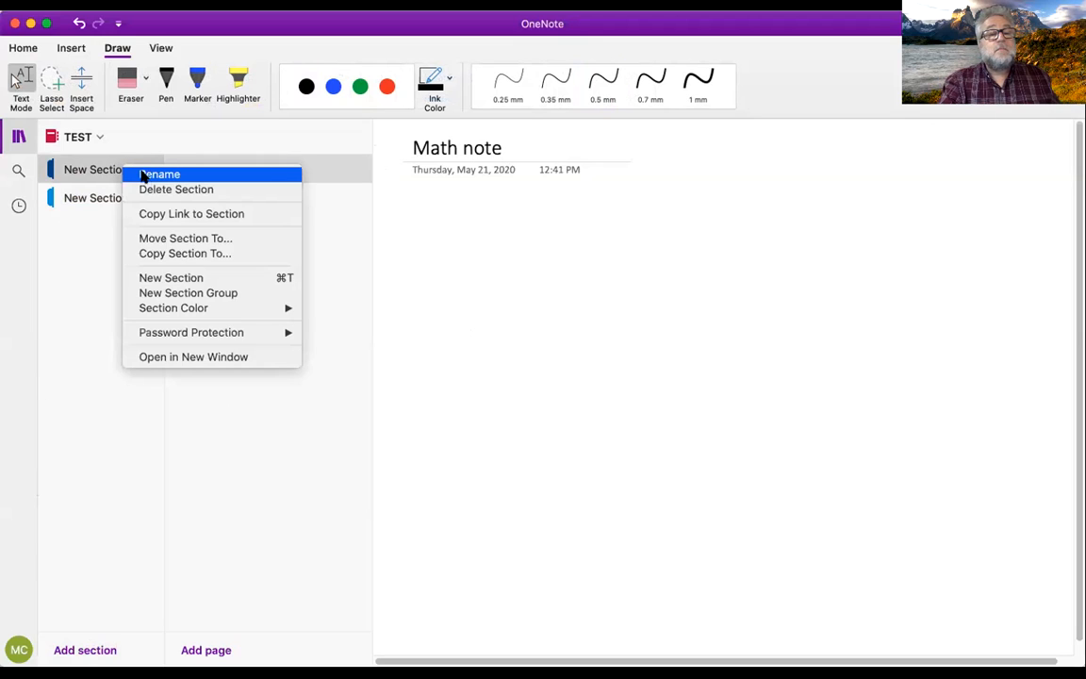
click(151, 174)
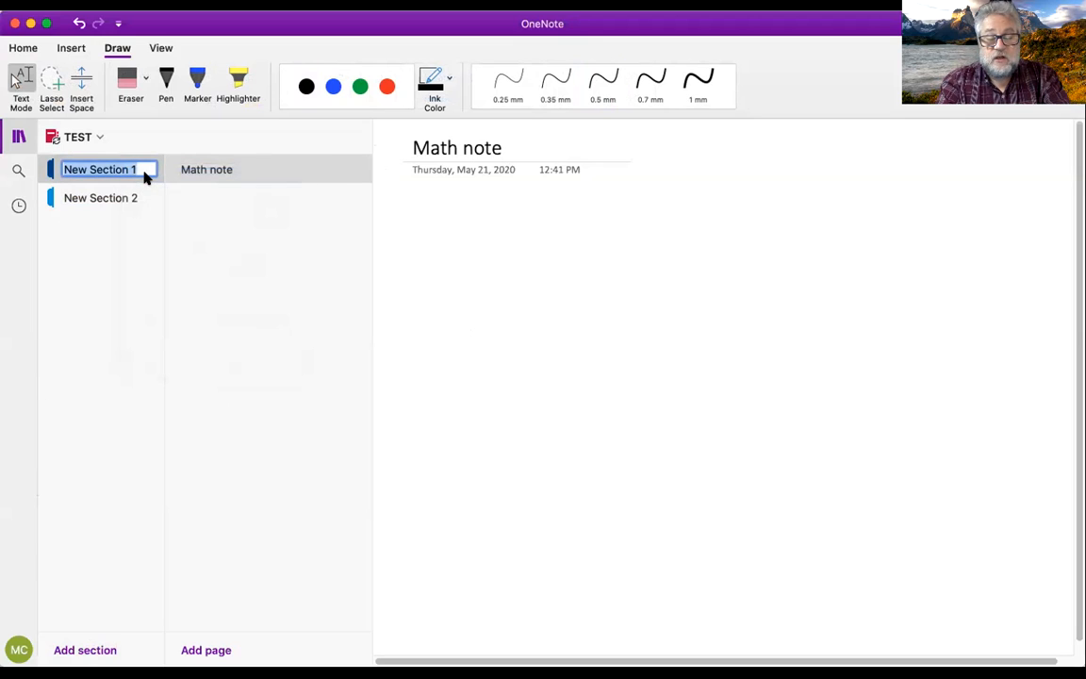
text(Math)
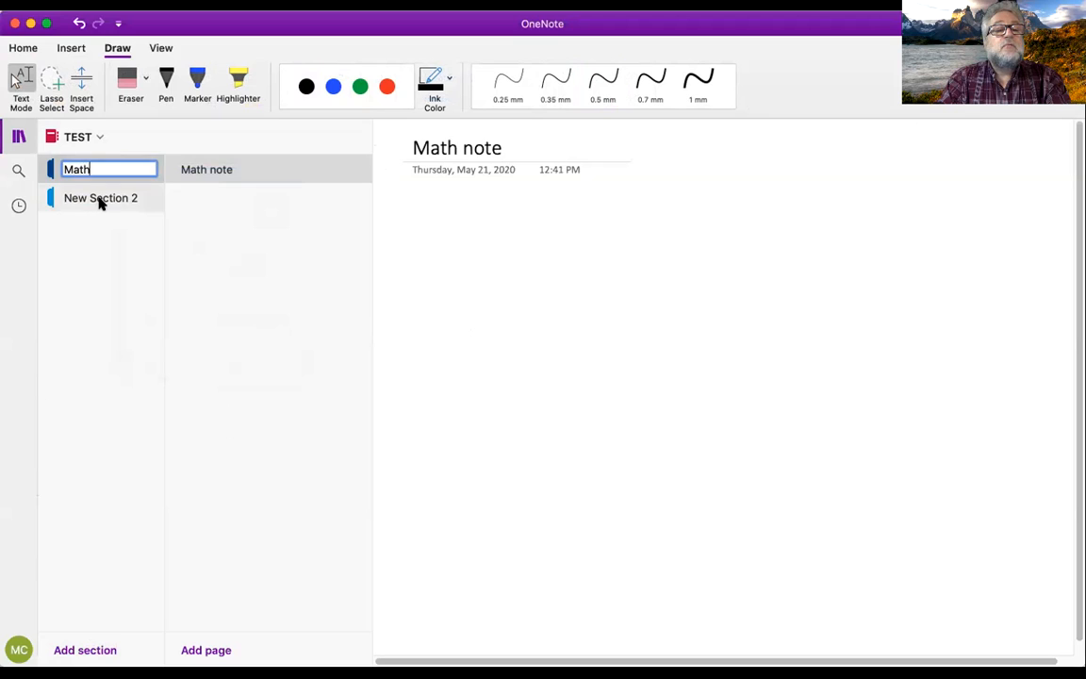
- Rename the second section of the notebook Physics
click(97, 199)
right_click(98, 199)
click(128, 221)
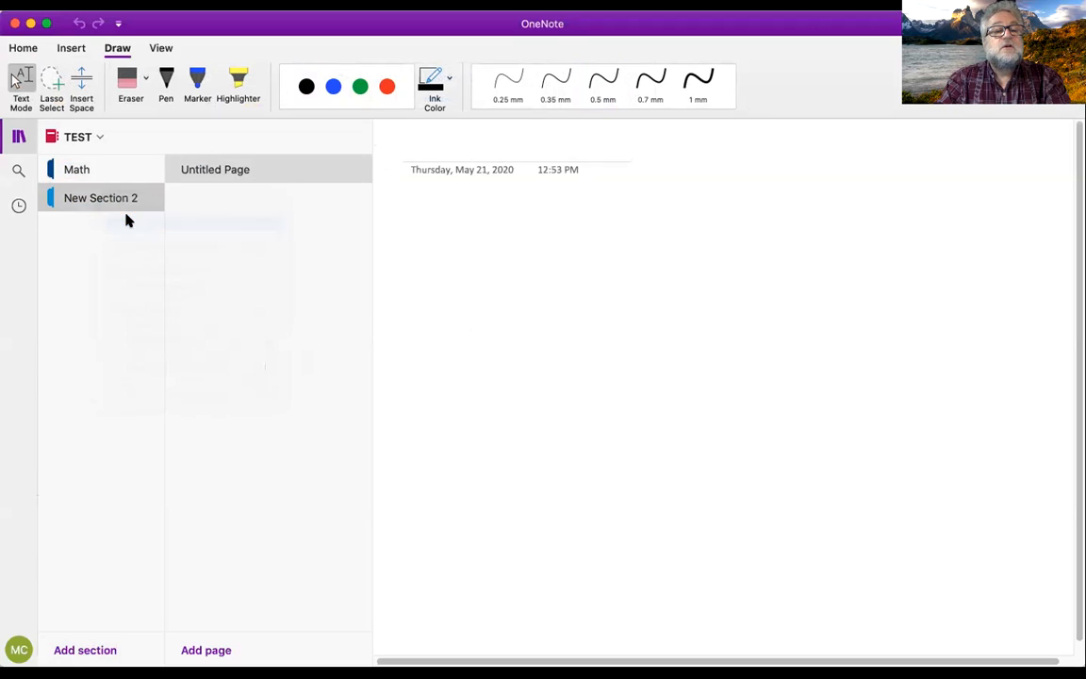
click(608, 244)
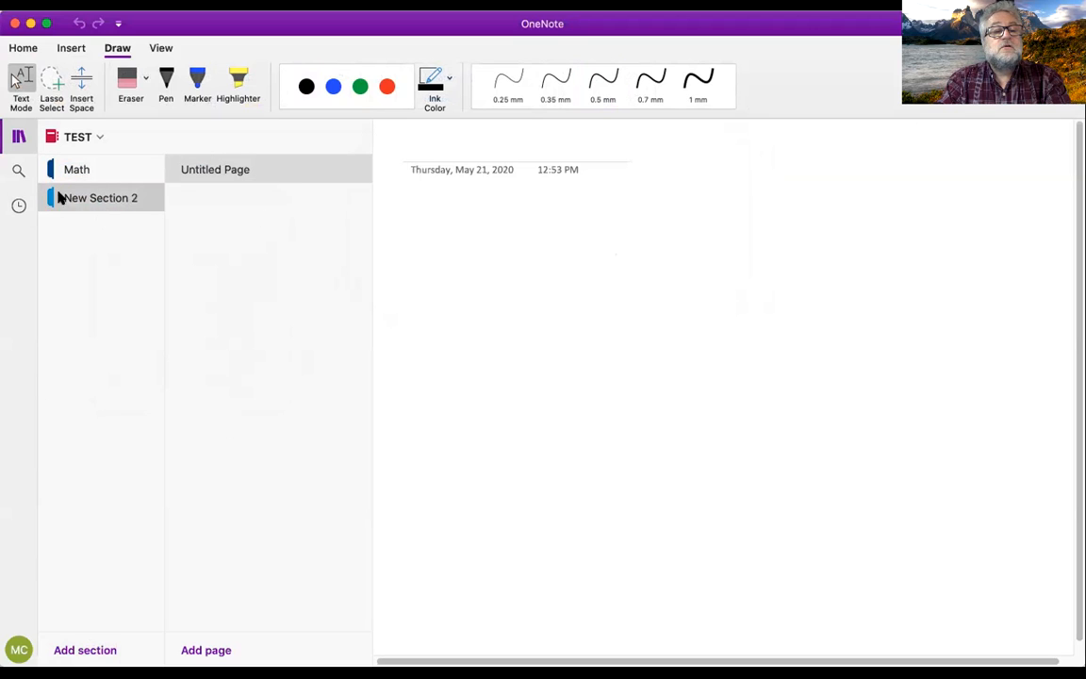
right_click(90, 198)
click(113, 203)
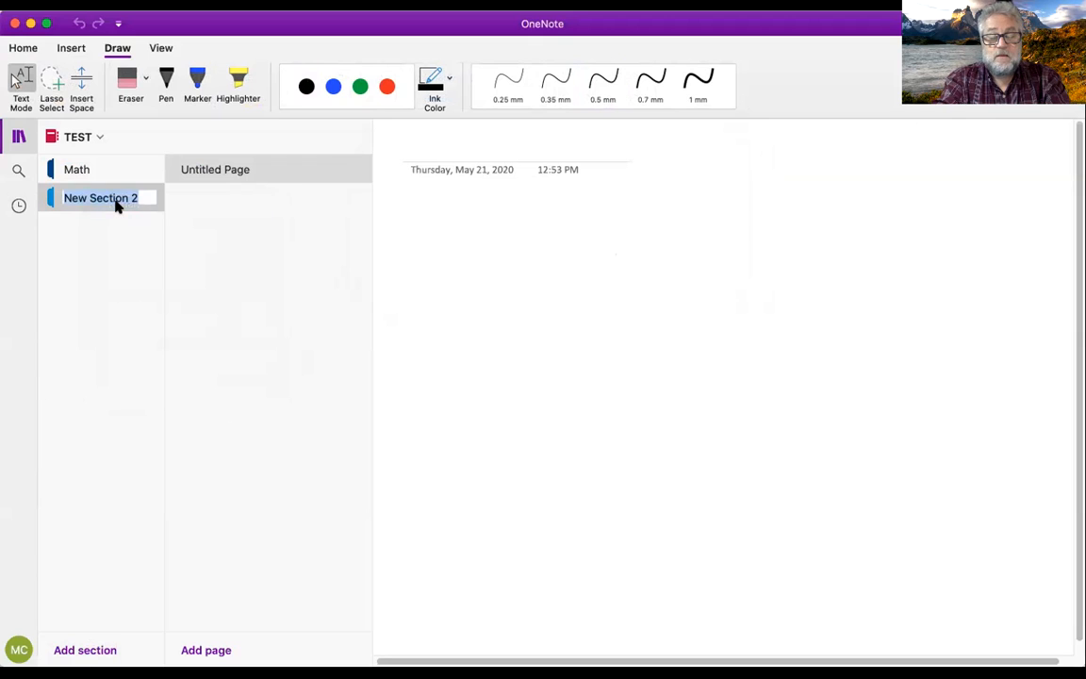
text(Physics)
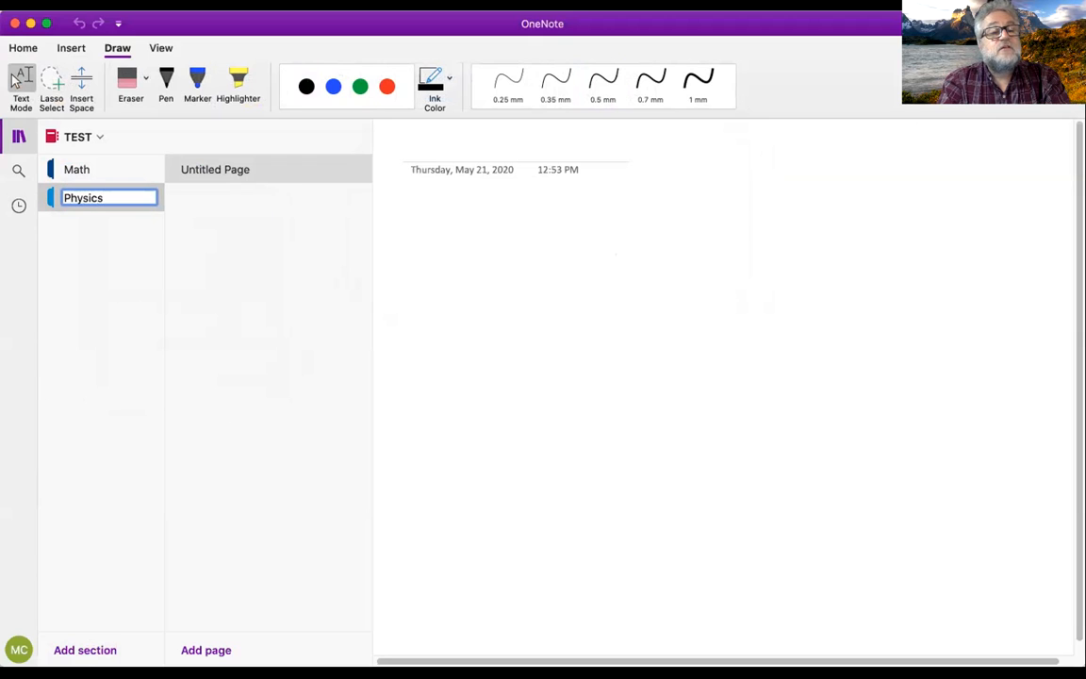
key(Return)
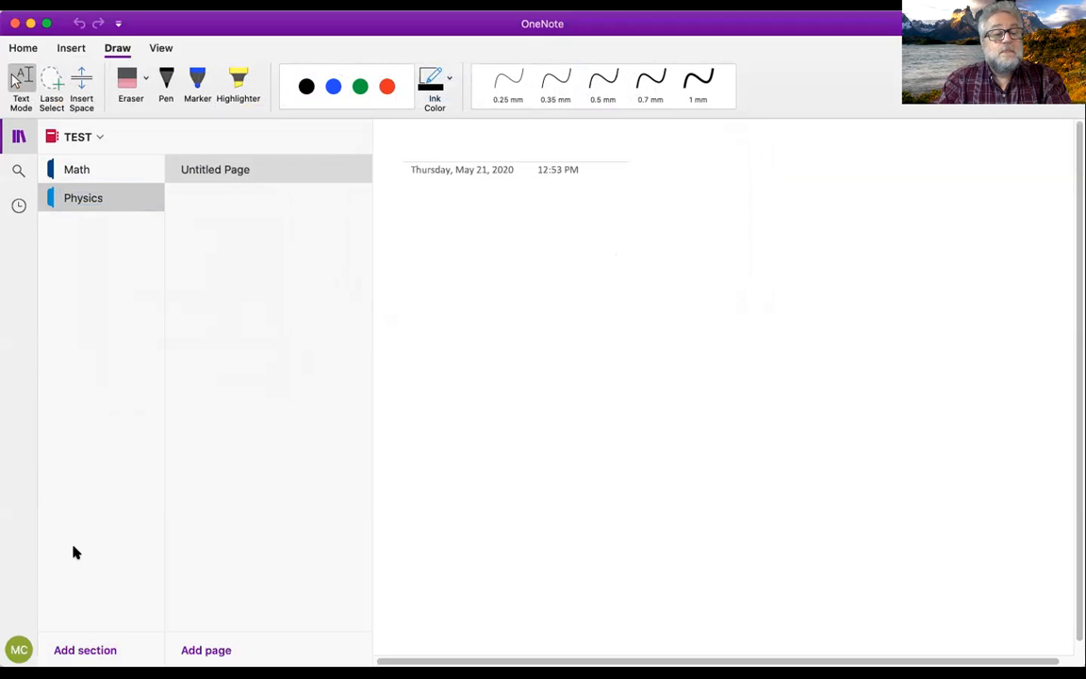
- Add a third section named Econ to the notebook
click(72, 651)
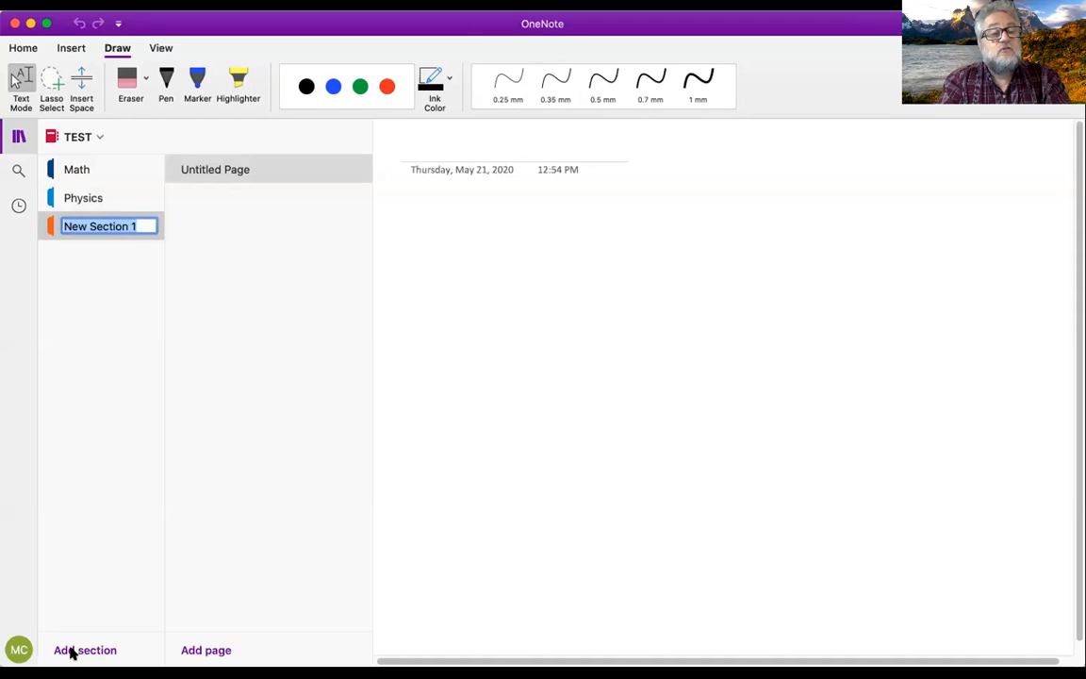
text(Econ)
key(Return)
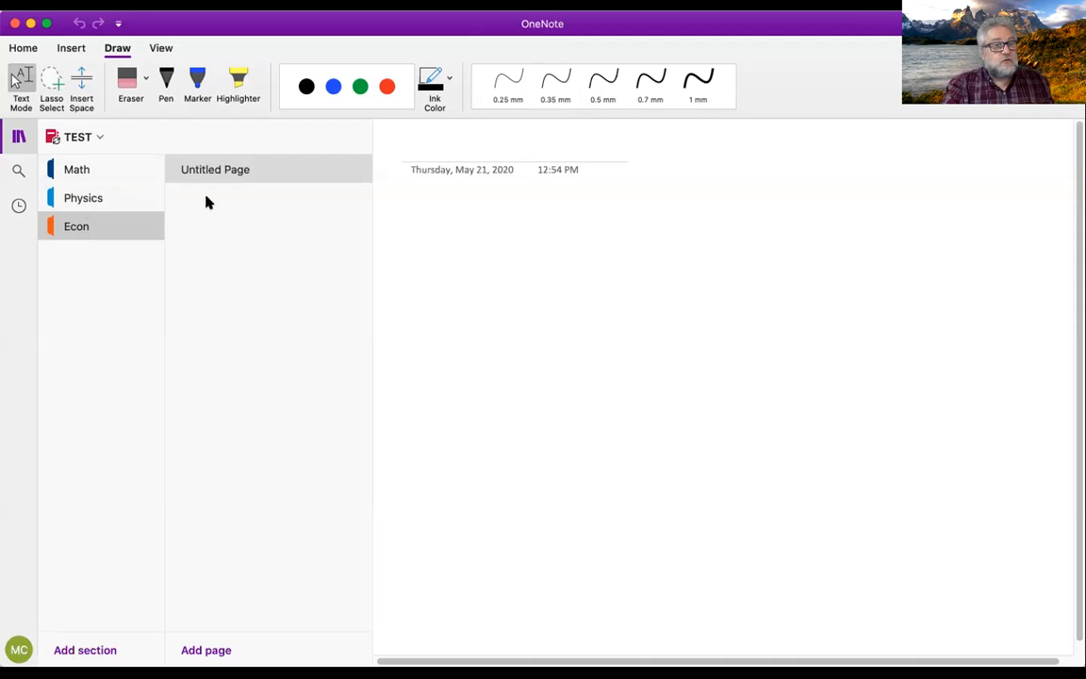
- Add two pages titled Exam 1 and Exam 2 to the Math section
click(80, 171)
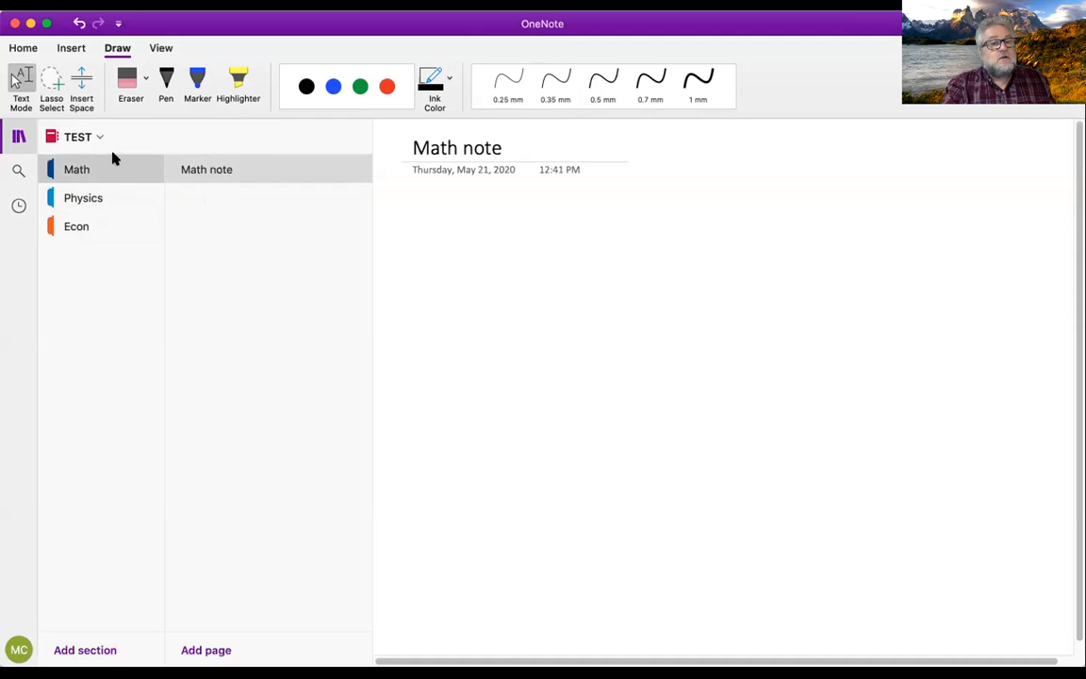
click(208, 650)
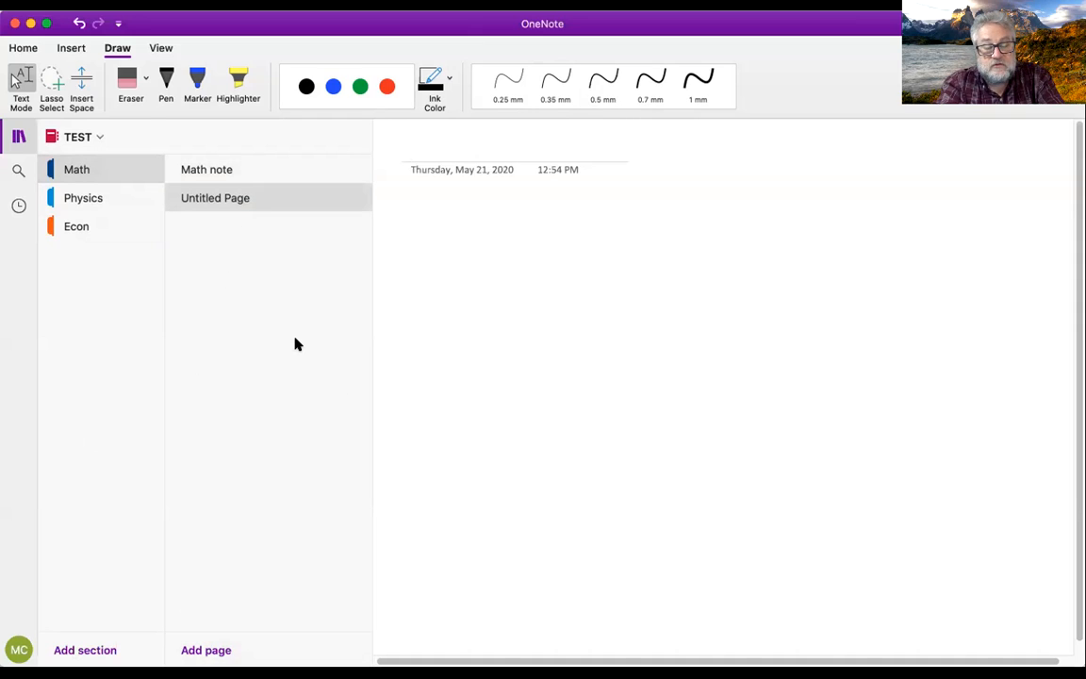
text(Exam 1)
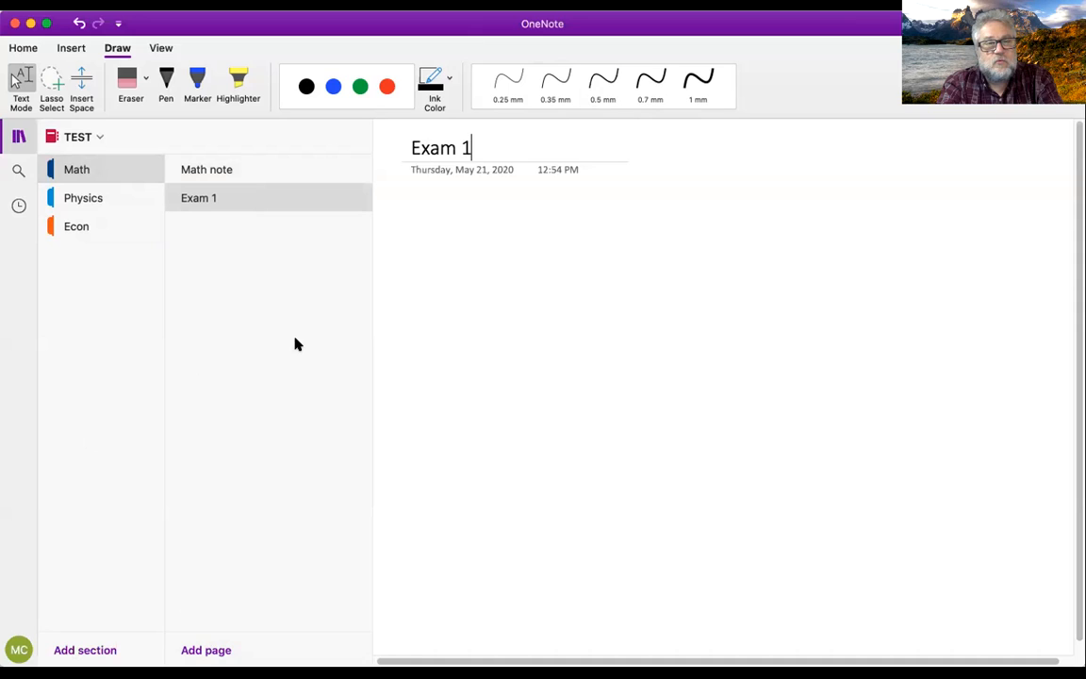
click(196, 649)
text(Exam 2)
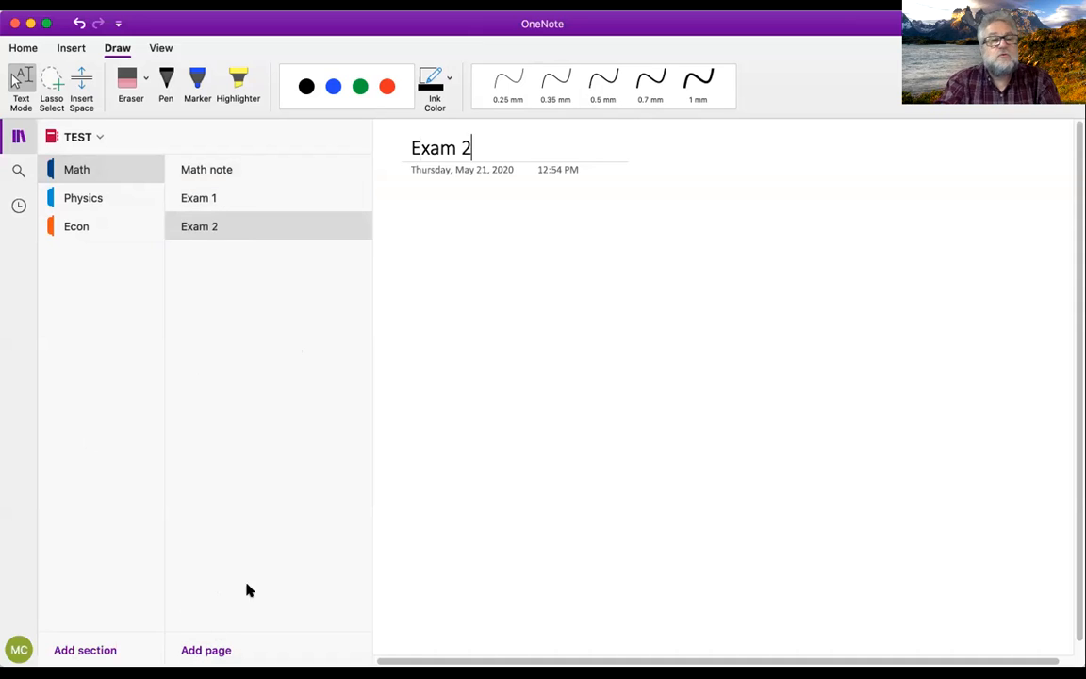
- Switch to the Physics section's untitled page and close the Feedback window
drag(211, 197, 211, 187)
click(80, 200)
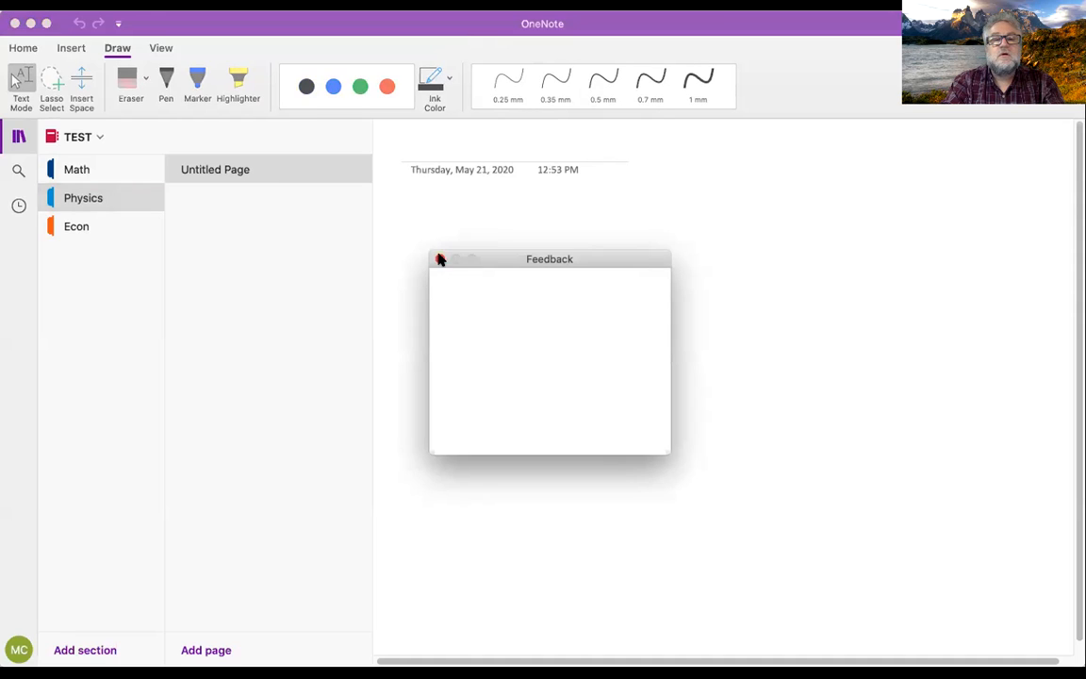
click(440, 259)
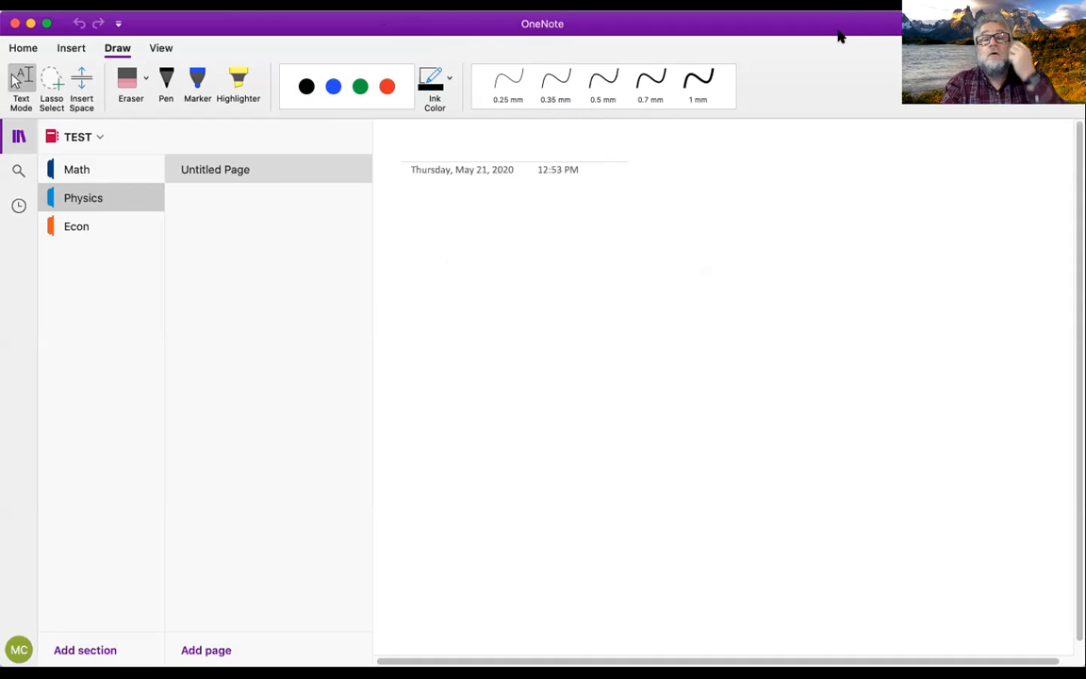
- Handwrite "Hello" below the date on the Physics page with the 0.5 mm Pen in green
click(120, 48)
click(119, 48)
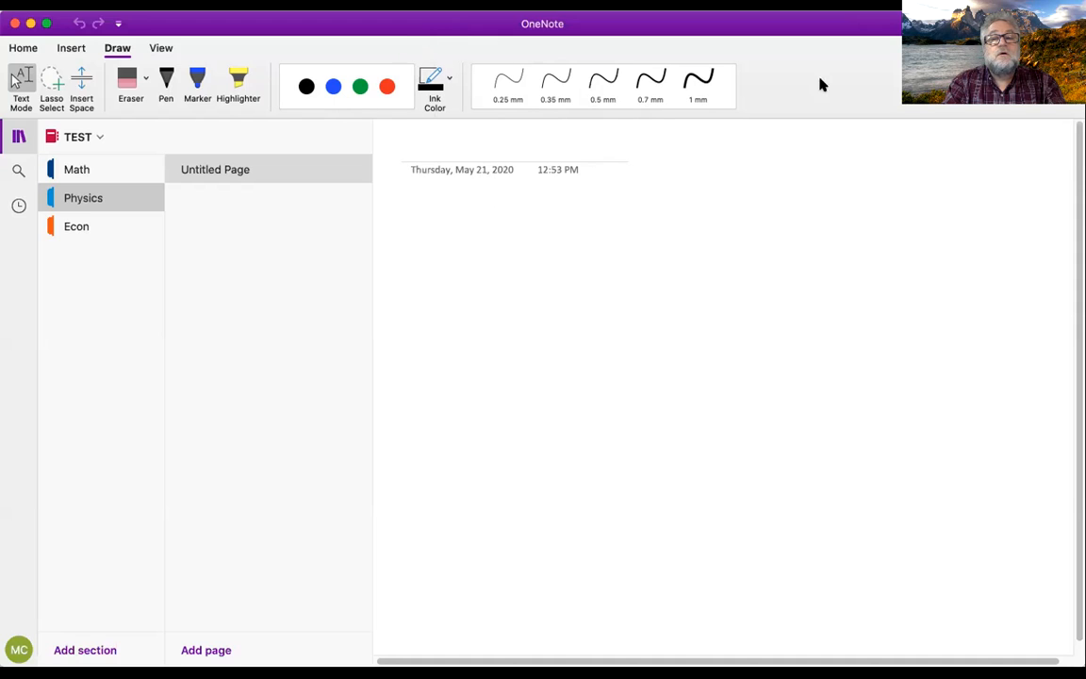
click(164, 85)
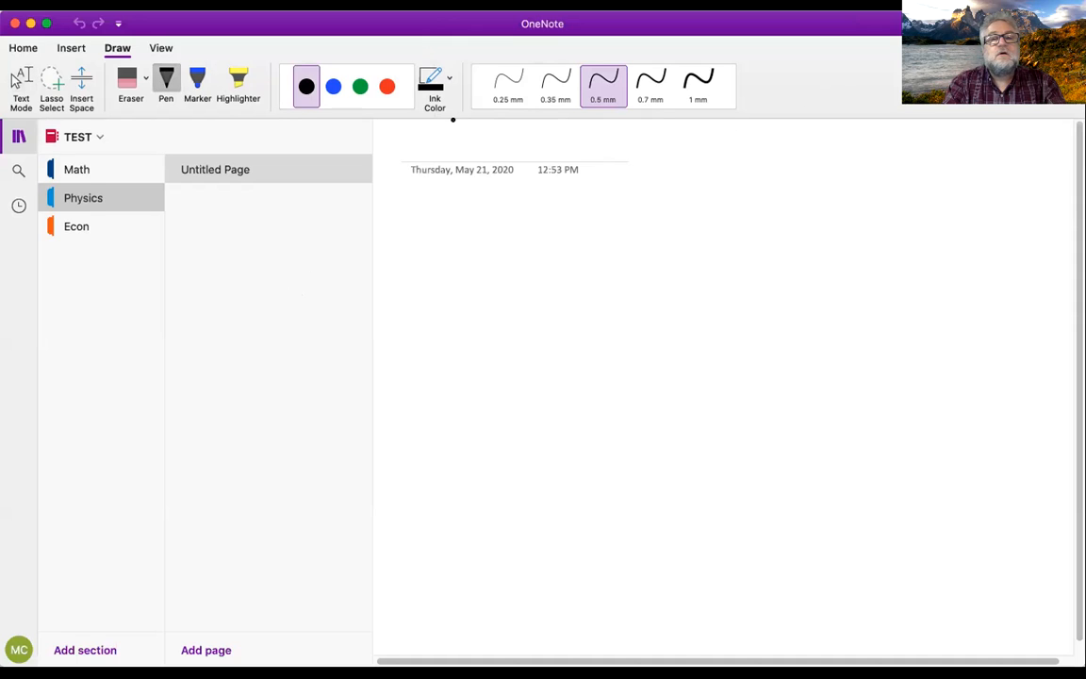
click(360, 87)
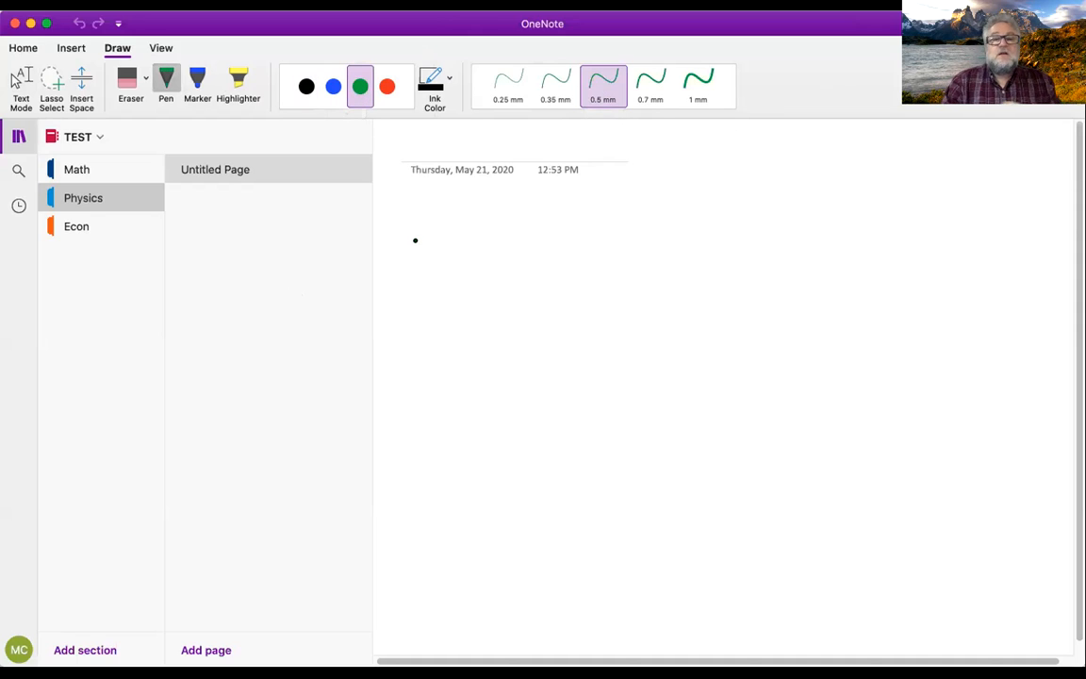
drag(458, 222, 458, 247)
mouse_move(470, 219)
mouse_down()
mouse_move(472, 241)
mouse_move(472, 232)
mouse_up()
drag(477, 233, 490, 244)
drag(497, 215, 498, 245)
drag(508, 215, 509, 245)
mouse_move(521, 230)
mouse_down()
mouse_move(515, 237)
mouse_move(522, 229)
mouse_up()
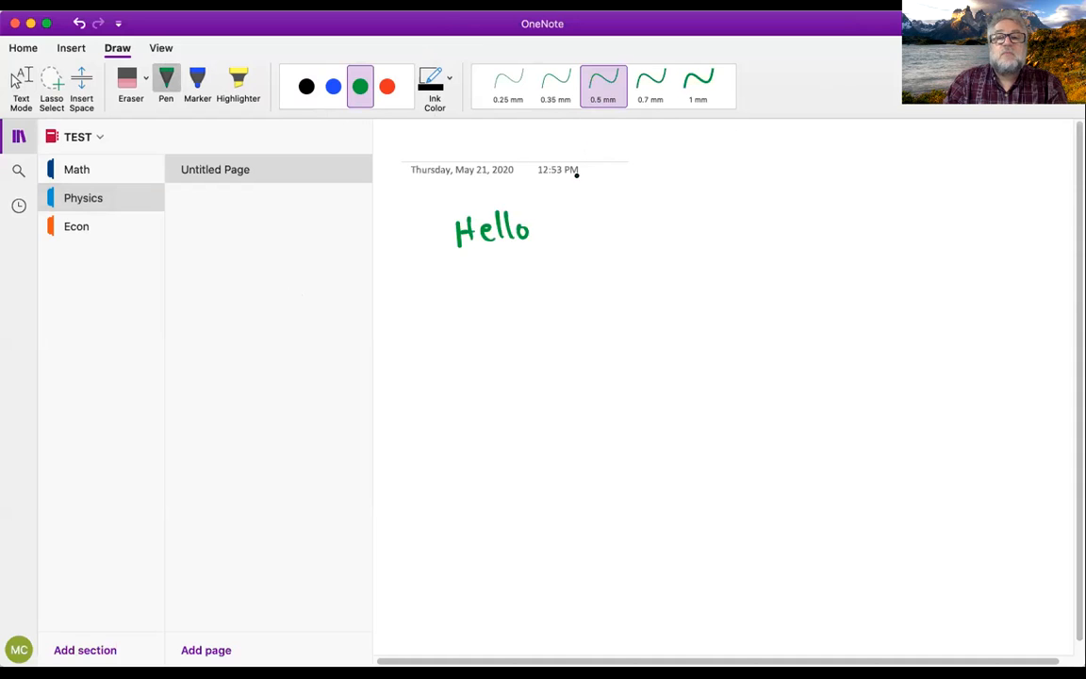
- Handwrite a second "Hello" below the first one with the green 0.35 mm Pen
click(555, 94)
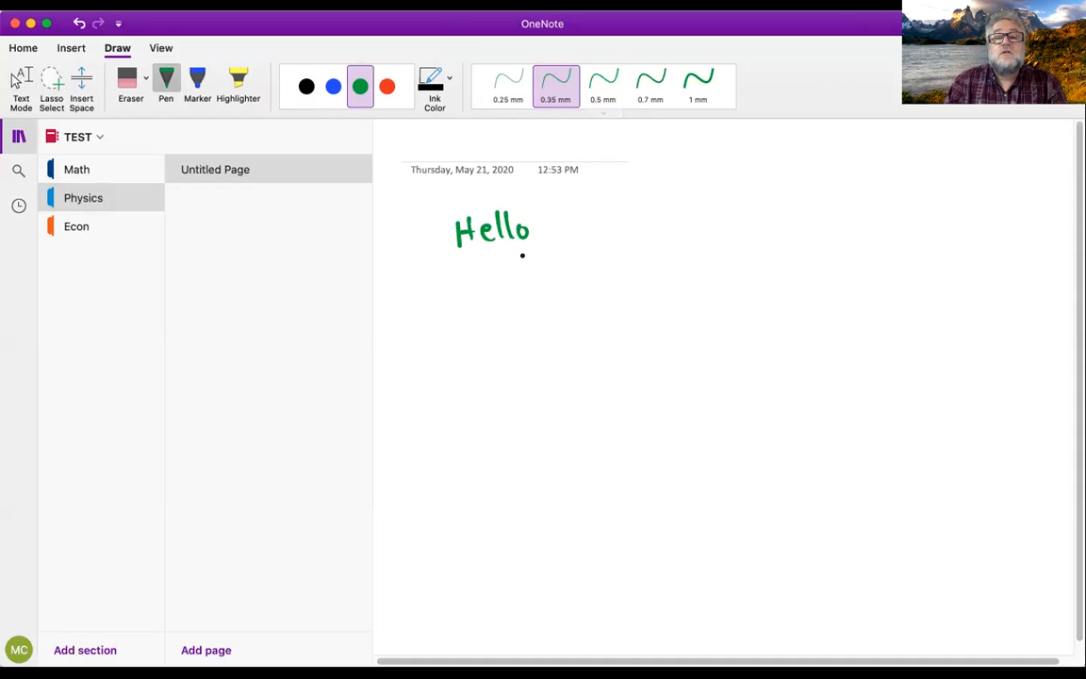
drag(458, 273, 457, 300)
drag(469, 272, 469, 298)
drag(457, 285, 470, 284)
drag(477, 286, 488, 294)
drag(502, 269, 510, 295)
drag(525, 282, 521, 283)
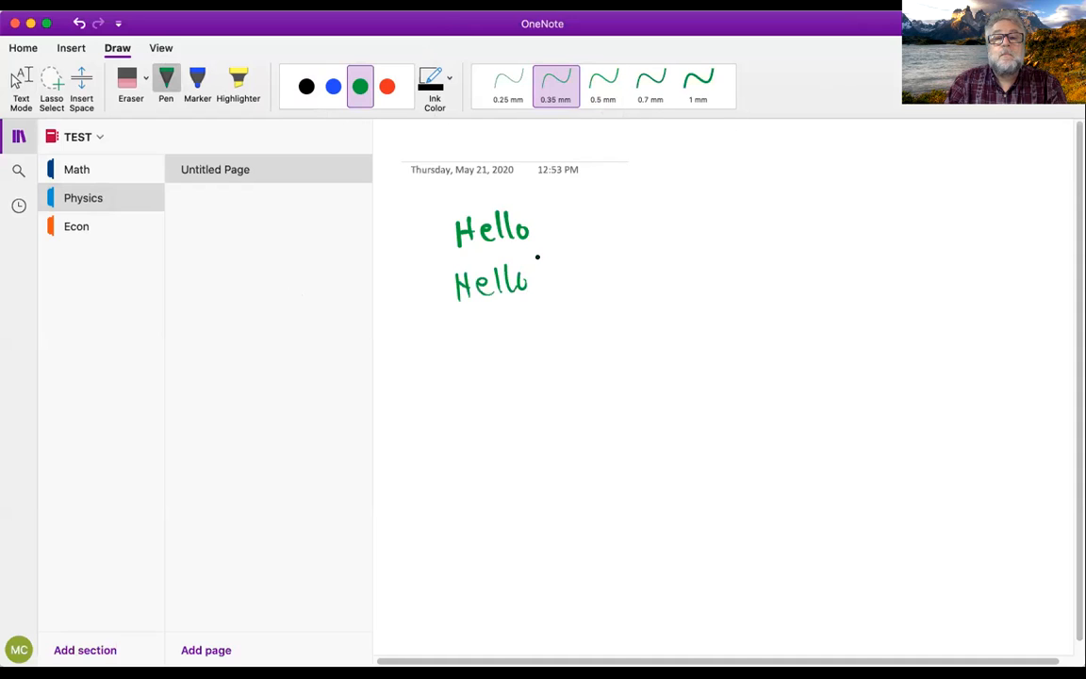
- Handwrite a third "Hello" below the second one with the green 0.25 mm Pen
click(500, 89)
mouse_move(462, 323)
mouse_down()
mouse_move(463, 355)
mouse_move(479, 349)
mouse_up()
drag(463, 337, 497, 347)
mouse_move(505, 315)
mouse_down()
mouse_move(507, 347)
mouse_move(518, 349)
mouse_up()
drag(526, 324, 525, 326)
- Handwrite the formula S = vᵢt + ½at² beside the first "Hello" with the green 0.25 mm Pen
mouse_move(638, 220)
mouse_down()
mouse_move(615, 245)
mouse_move(659, 228)
mouse_up()
mouse_move(647, 237)
mouse_down()
mouse_move(684, 219)
mouse_move(713, 242)
mouse_move(723, 226)
mouse_move(747, 226)
mouse_up()
click(689, 222)
mouse_move(737, 217)
mouse_down()
mouse_move(737, 239)
mouse_move(764, 219)
mouse_move(778, 227)
mouse_up()
mouse_move(761, 237)
mouse_down()
mouse_move(781, 251)
mouse_move(835, 214)
mouse_up()
drag(829, 187, 844, 199)
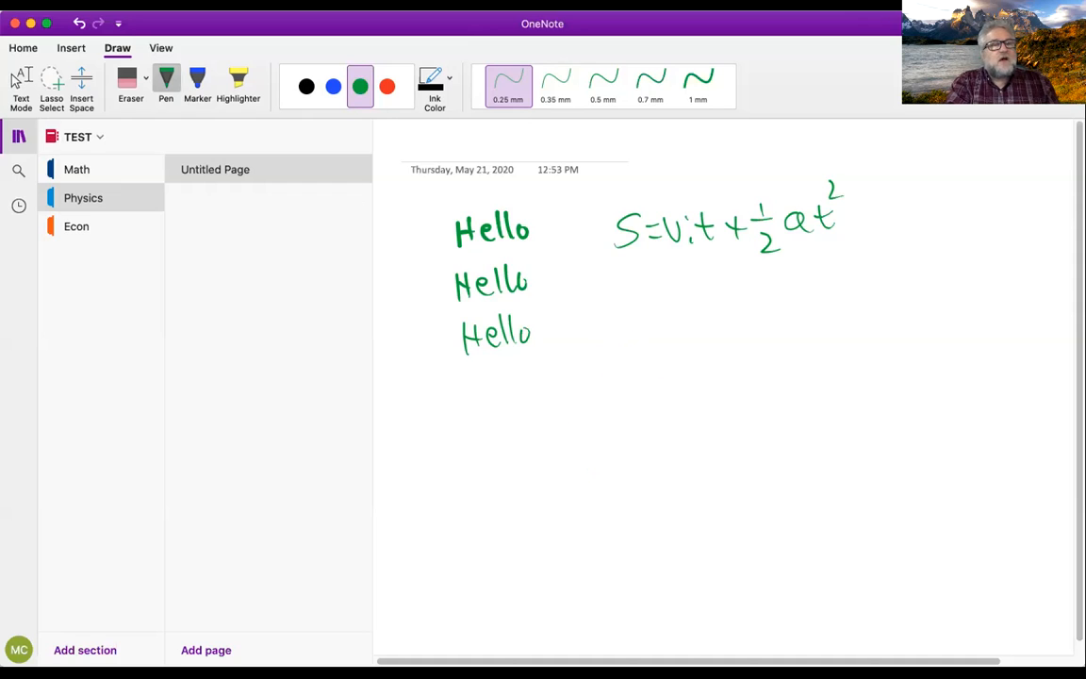
- Examine the notebook's file commands for sharing, saving as PDF and printing, leaving the page as it is
click(96, 4)
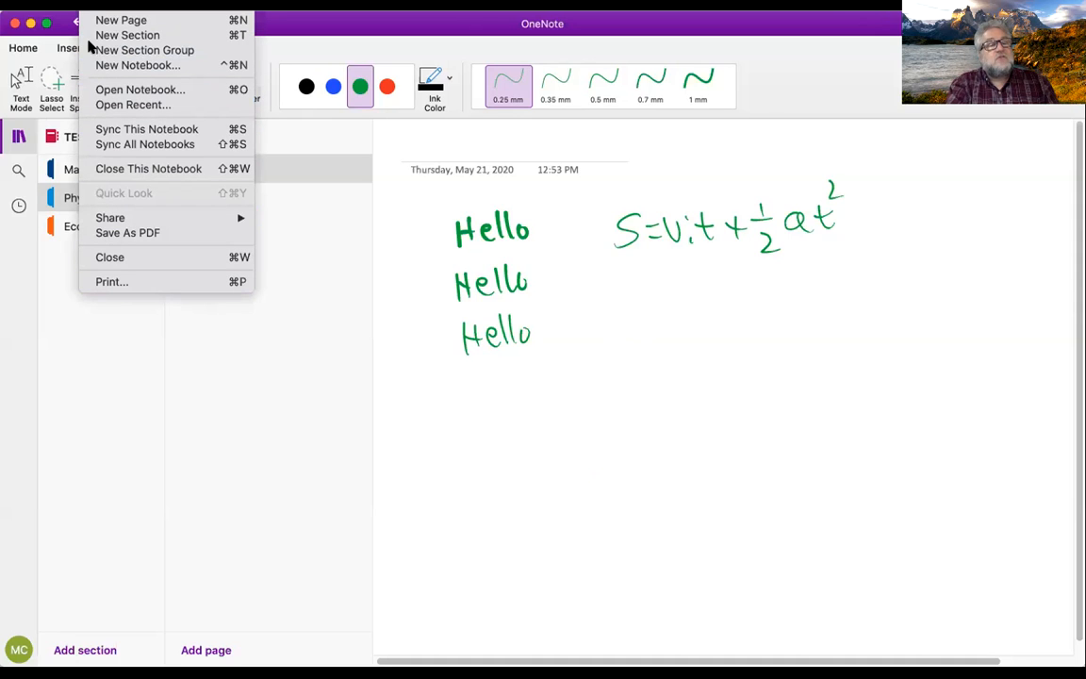
mouse_move(176, 224)
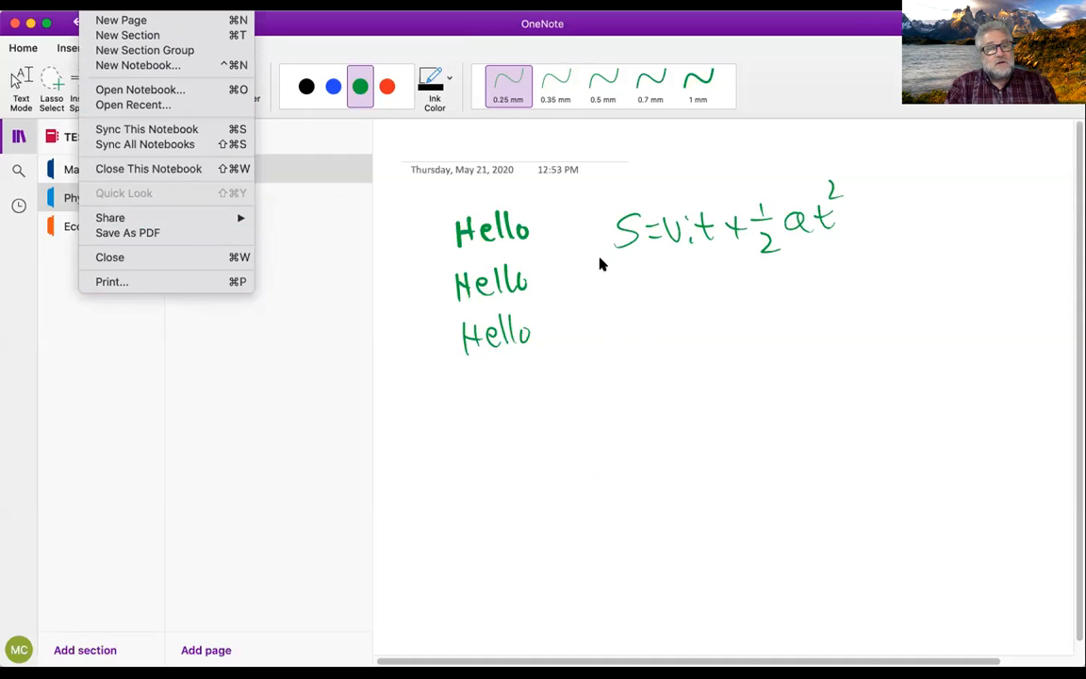
click(547, 247)
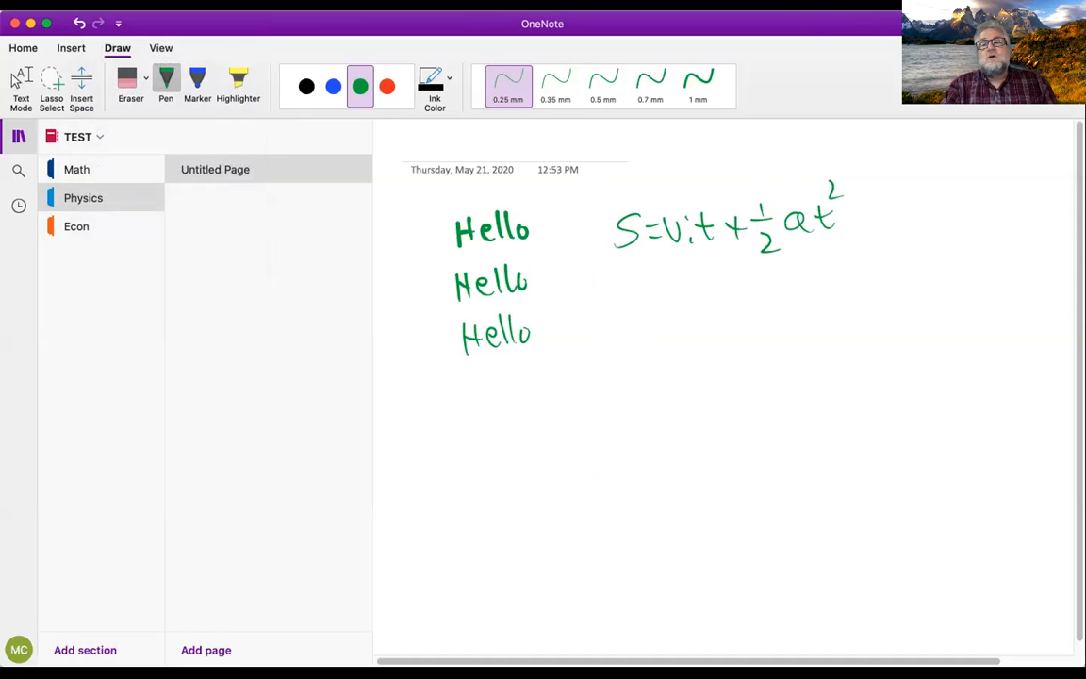
click(858, 43)
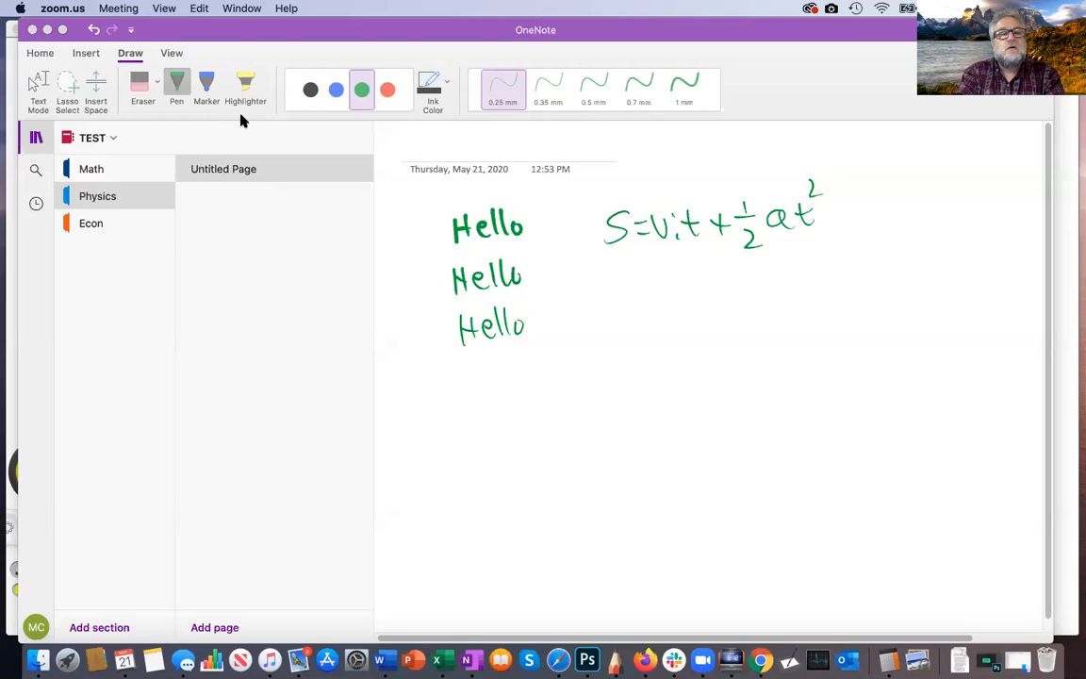
- Switch to Finder and open the screenshots folder in iCloud Drive
click(28, 627)
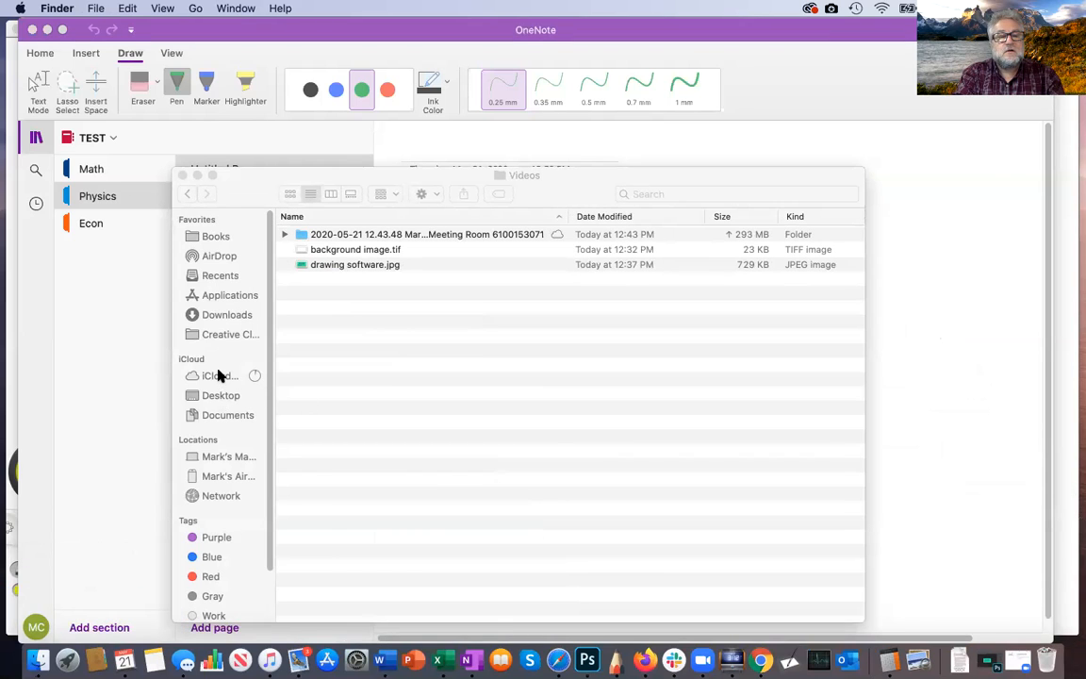
click(219, 375)
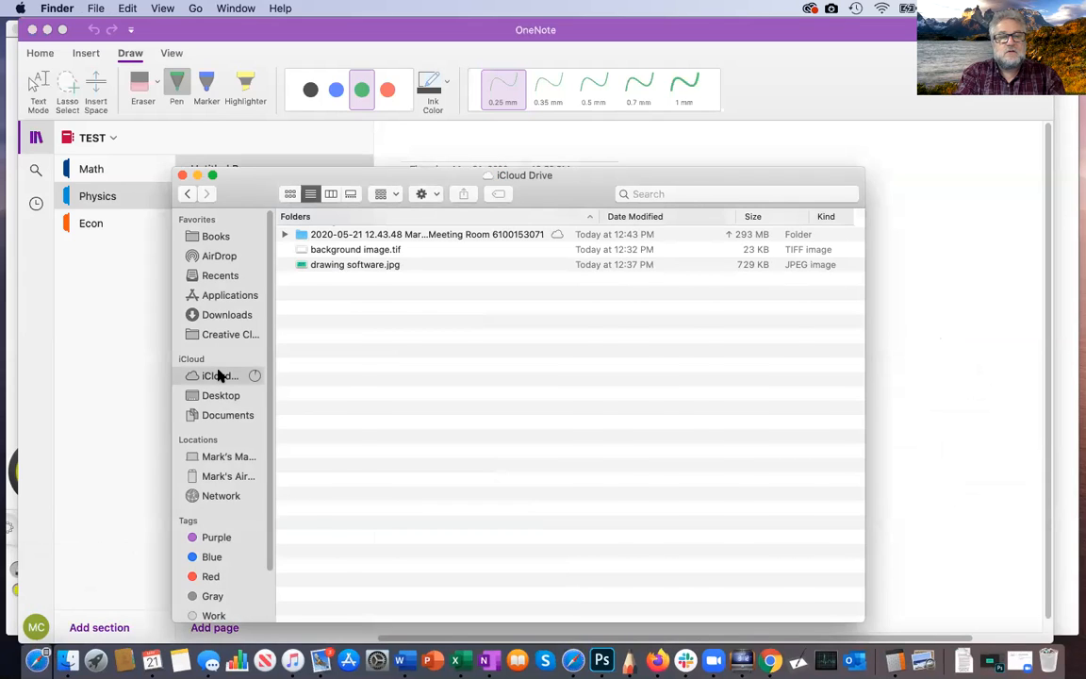
double_click(348, 420)
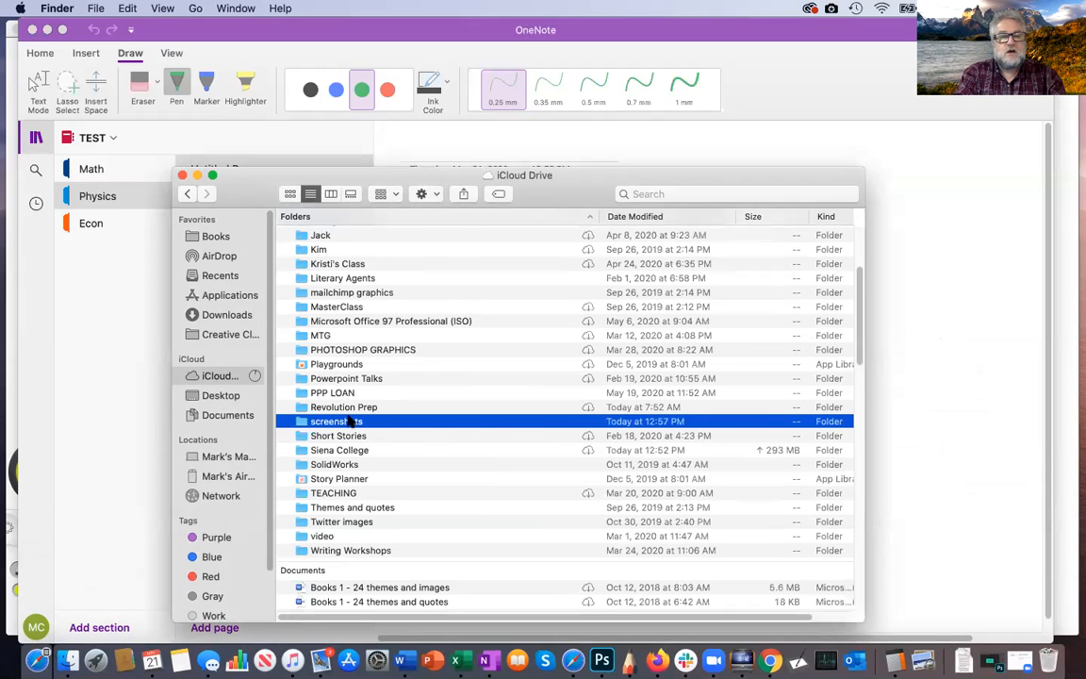
- View Screenshot 2020-05-21 at 12.56.41 PM in Preview, moving its window clear of the screen corner, and close it
click(401, 248)
double_click(401, 248)
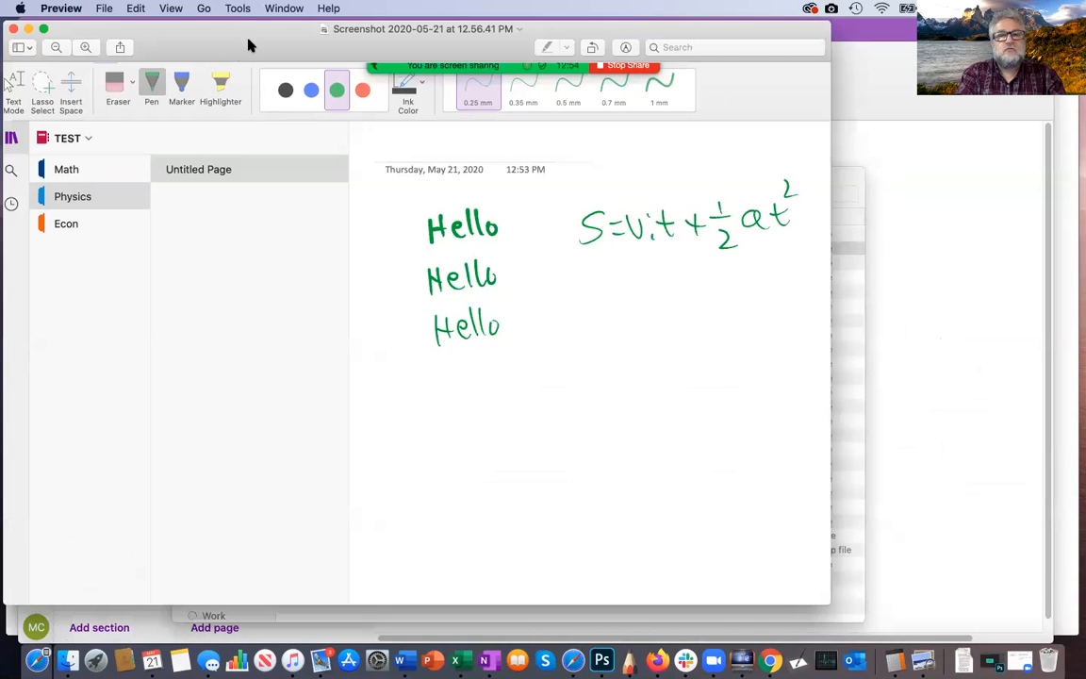
drag(248, 40, 386, 87)
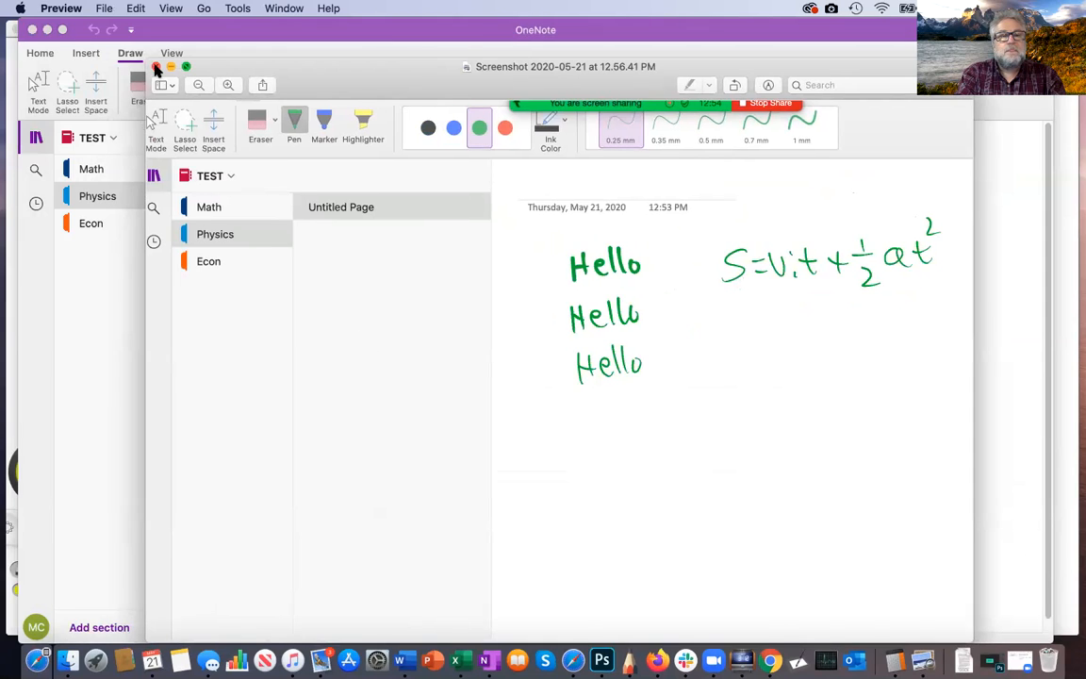
click(156, 68)
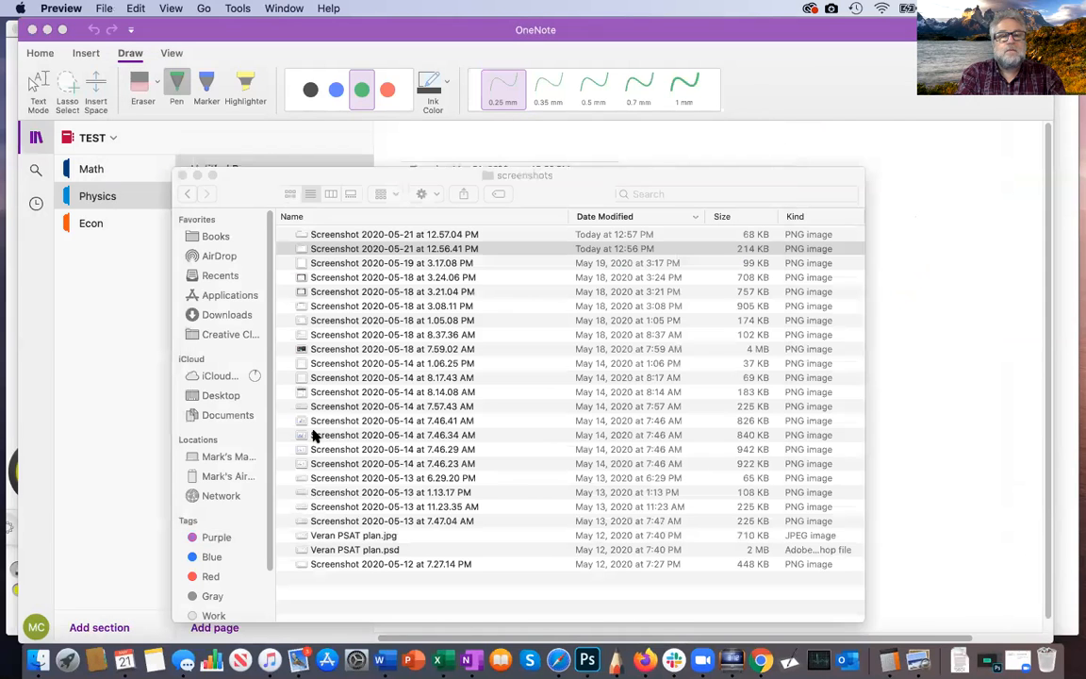
- Open Screenshot 2020-05-21 at 12.57.04 PM in Preview and move its window over the middle of the file list
double_click(415, 235)
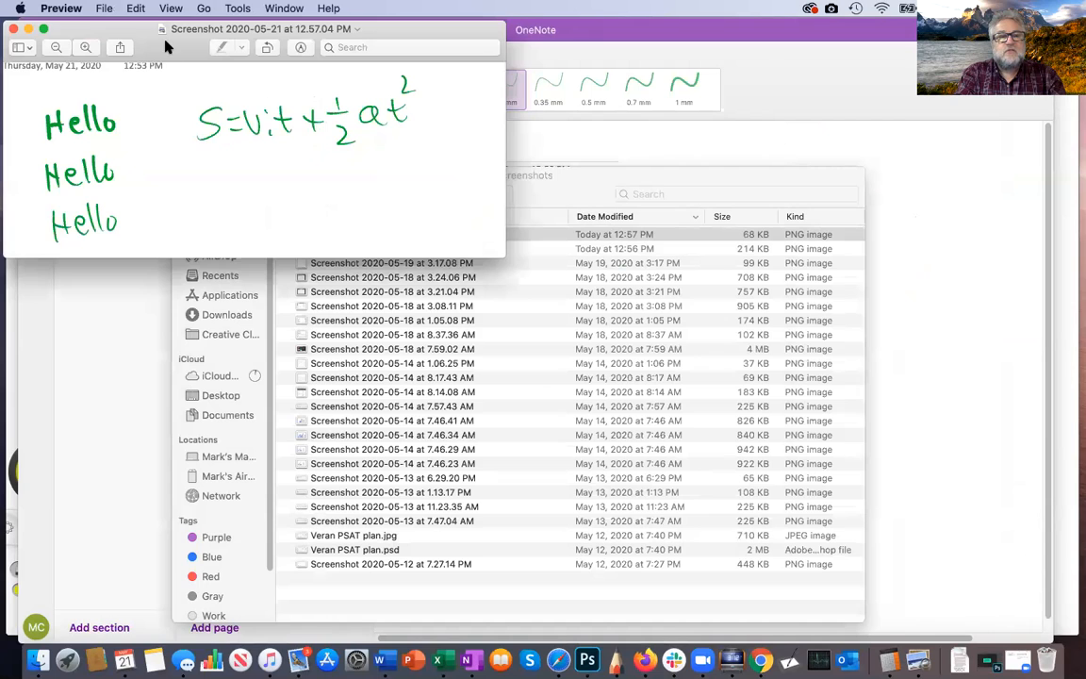
drag(147, 31, 179, 48)
drag(319, 209, 438, 209)
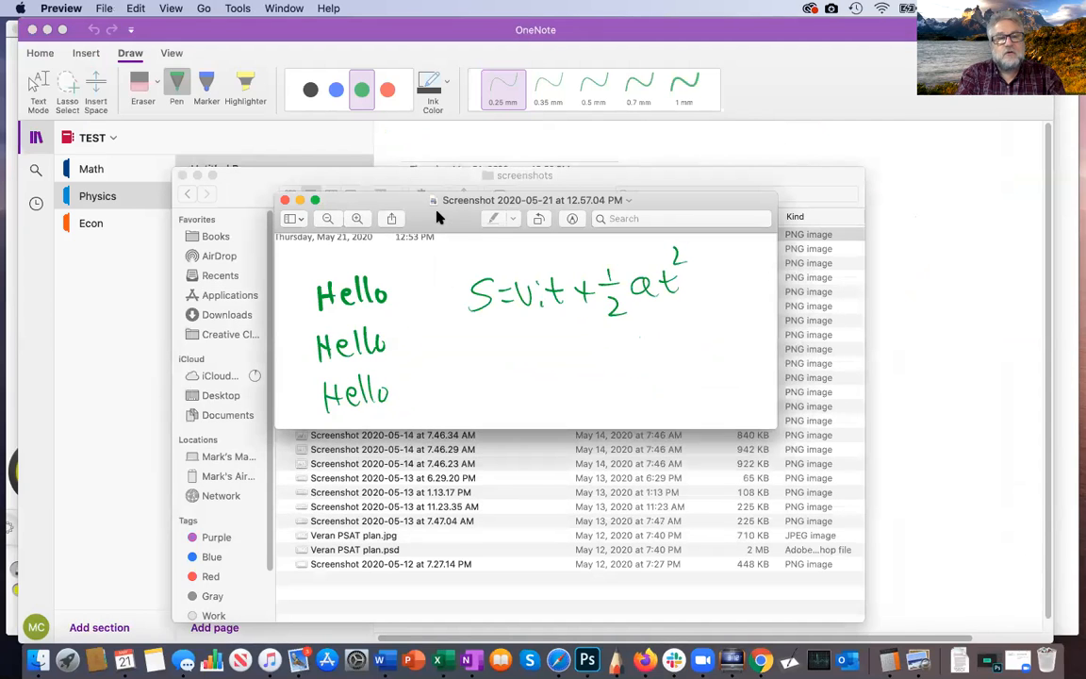